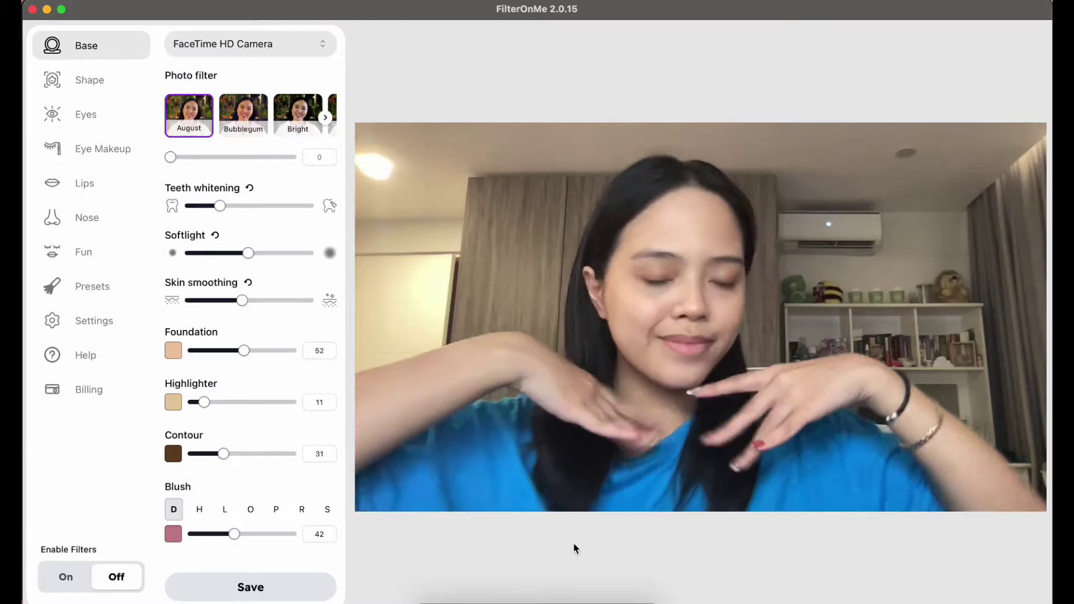
Step: Switch Enable Filters on and apply the Glam preset
left_click(66, 578)
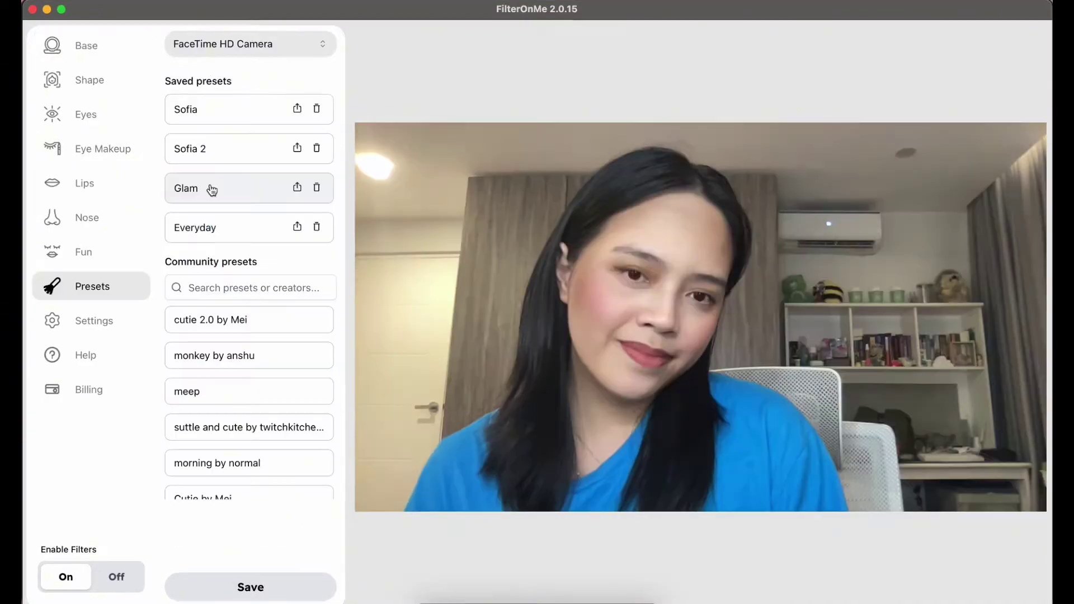
left_click(208, 187)
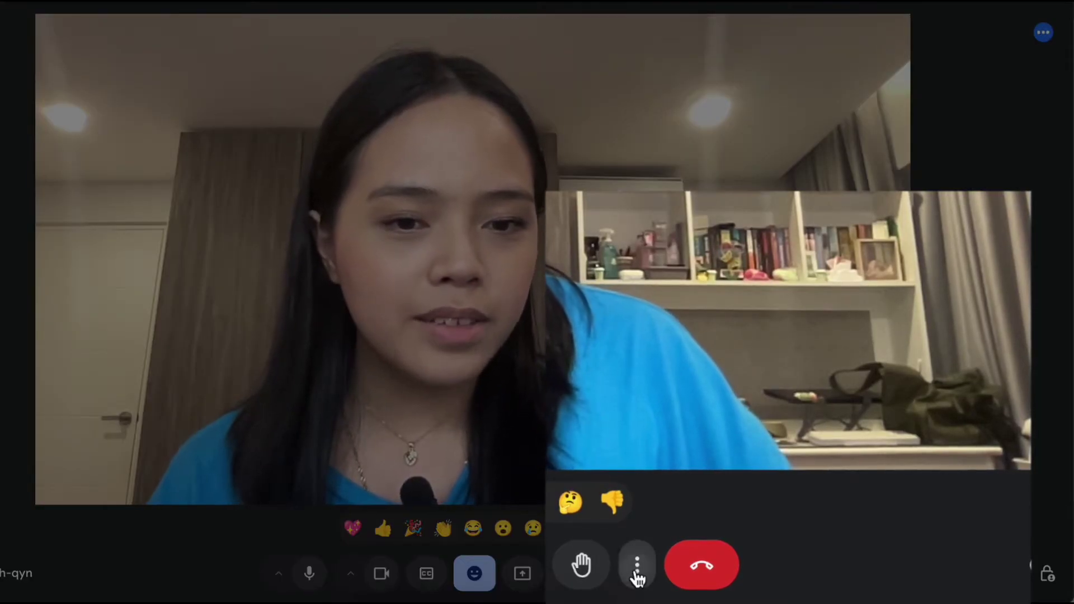
Step: In Meet's visual effects, try the classroom background, then the neon cap and butterfly filters
left_click(638, 574)
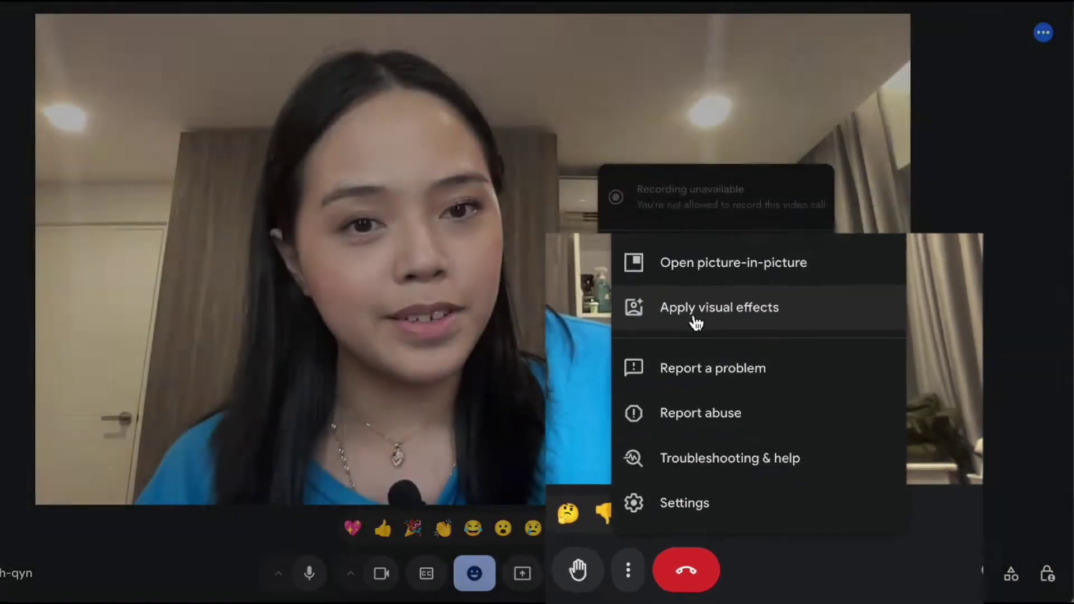
left_click(694, 317)
scroll(923, 363, "down", 5)
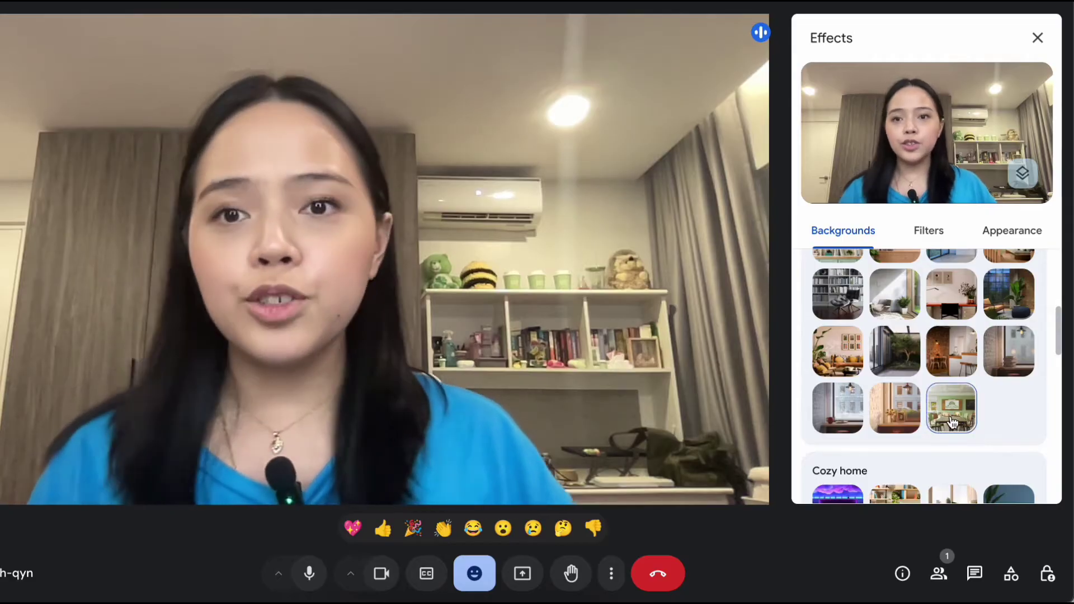
left_click(952, 421)
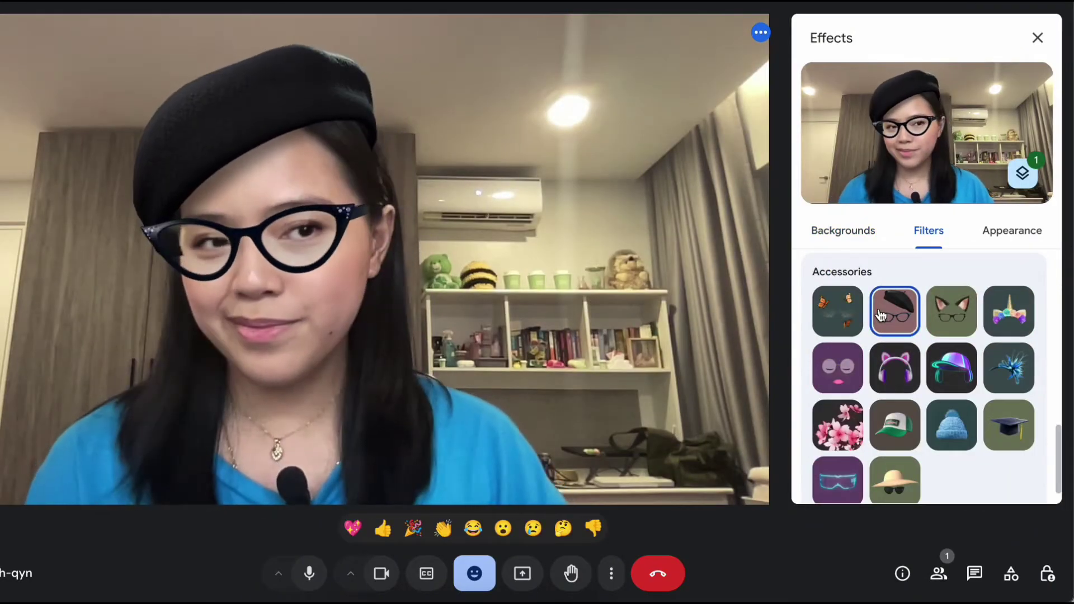
left_click(939, 374)
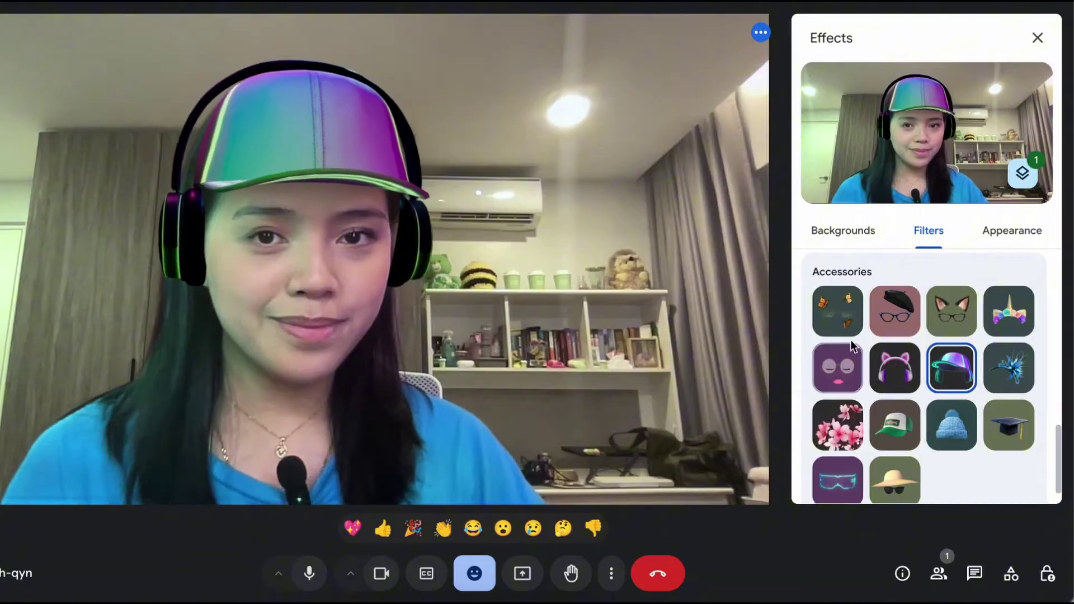
left_click(844, 323)
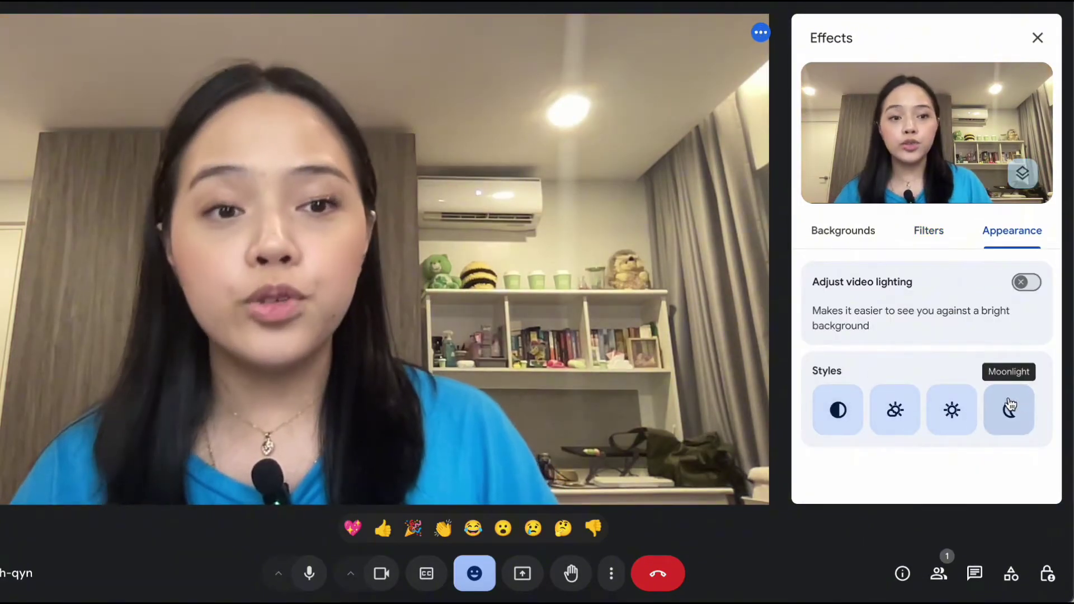
left_click(836, 410)
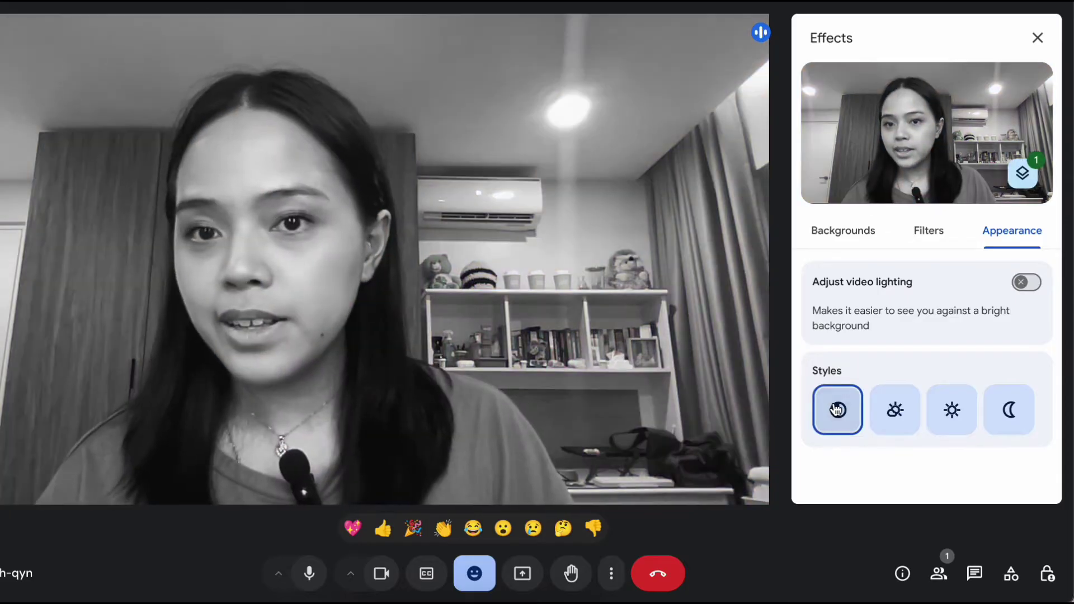
left_click(895, 409)
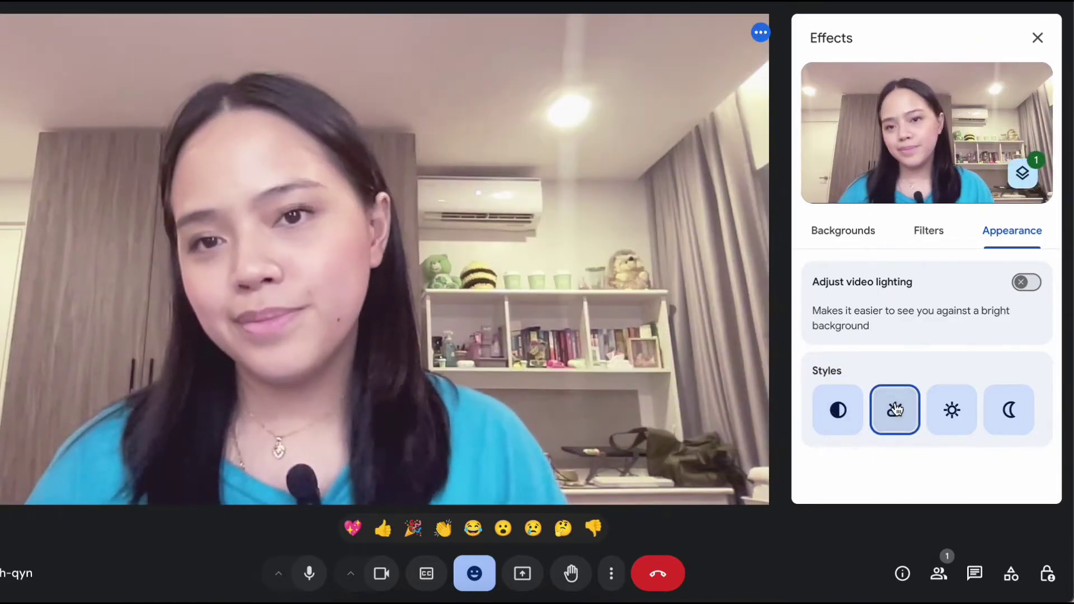
left_click(952, 409)
left_click(1010, 415)
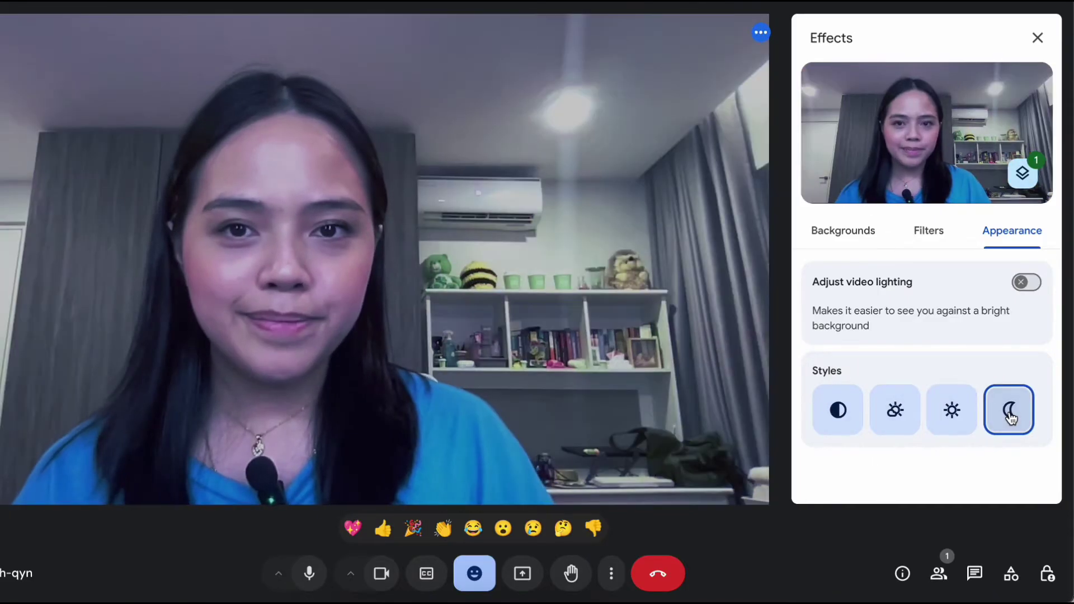
left_click(1009, 416)
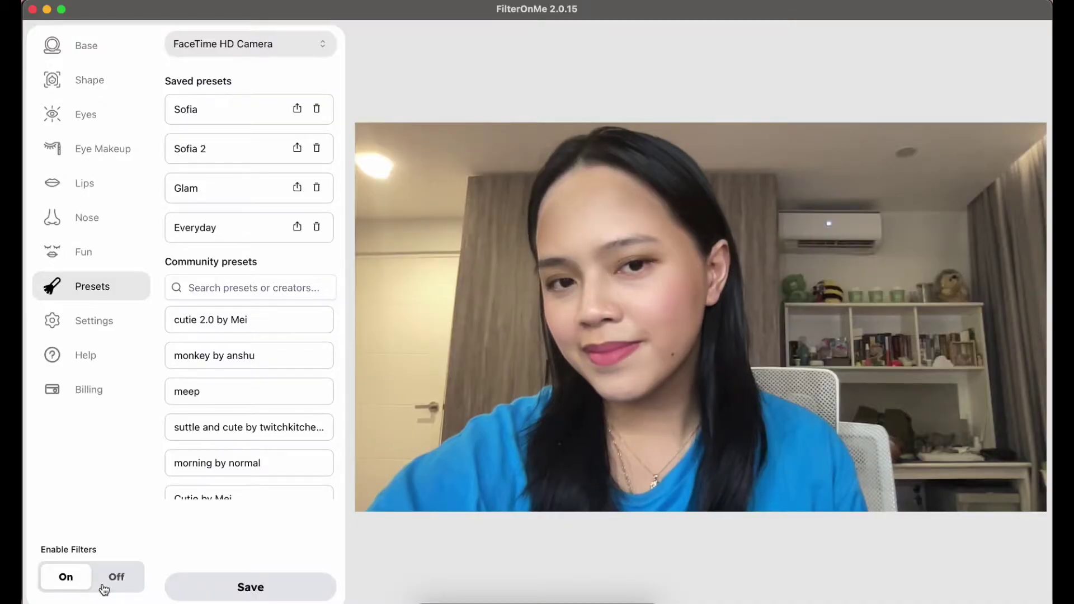
Step: Load the Sofia 2, Glam and Everyday presets one after another
left_click(208, 150)
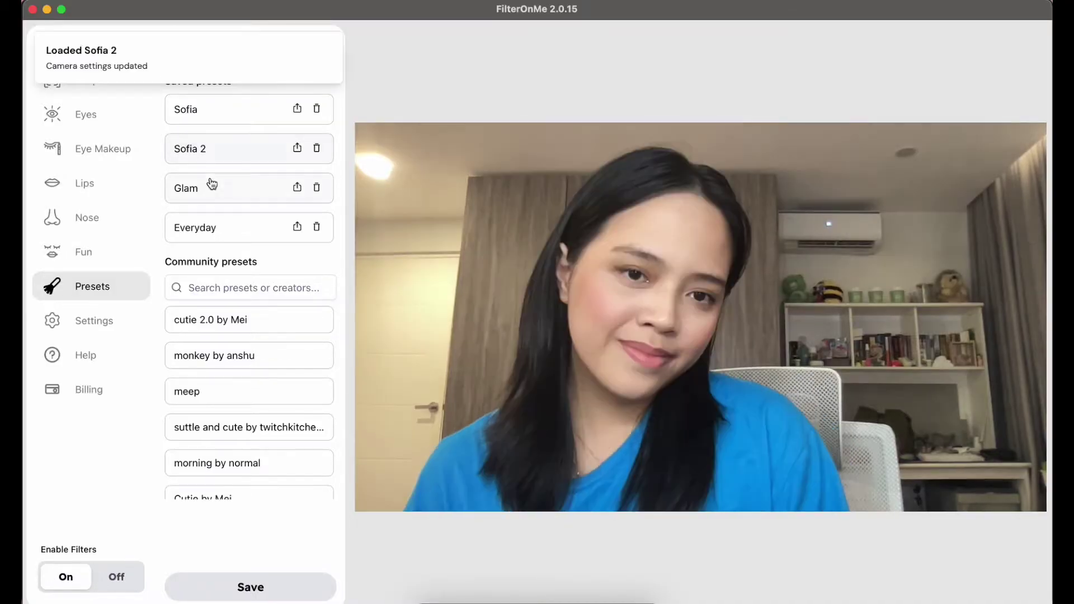
left_click(211, 186)
left_click(210, 219)
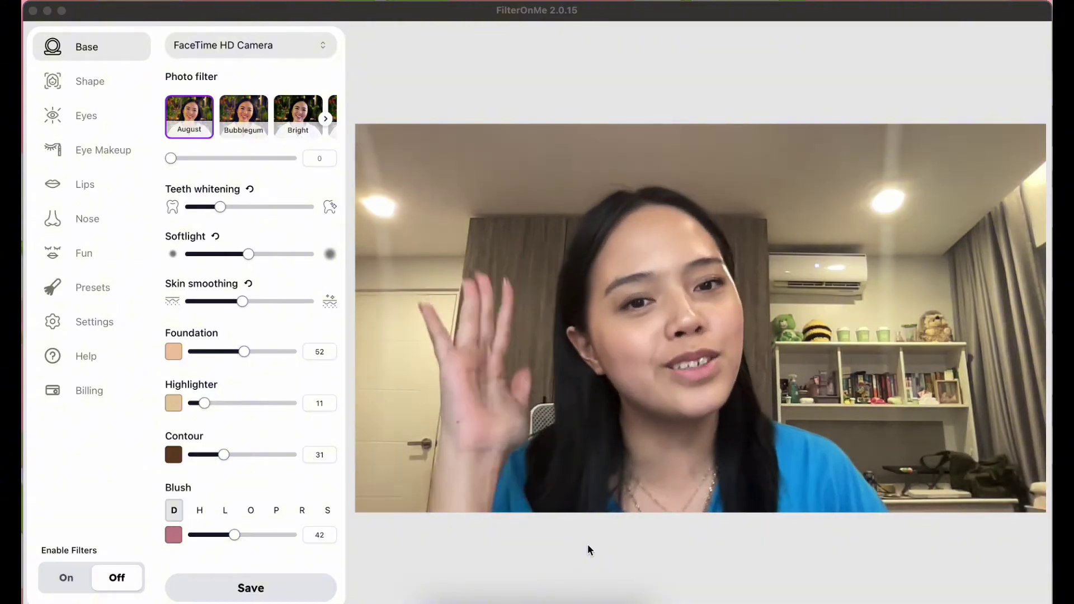
Step: Turn filters on, raise Blush to 73 and drop Softlight to its minimum
left_click(66, 578)
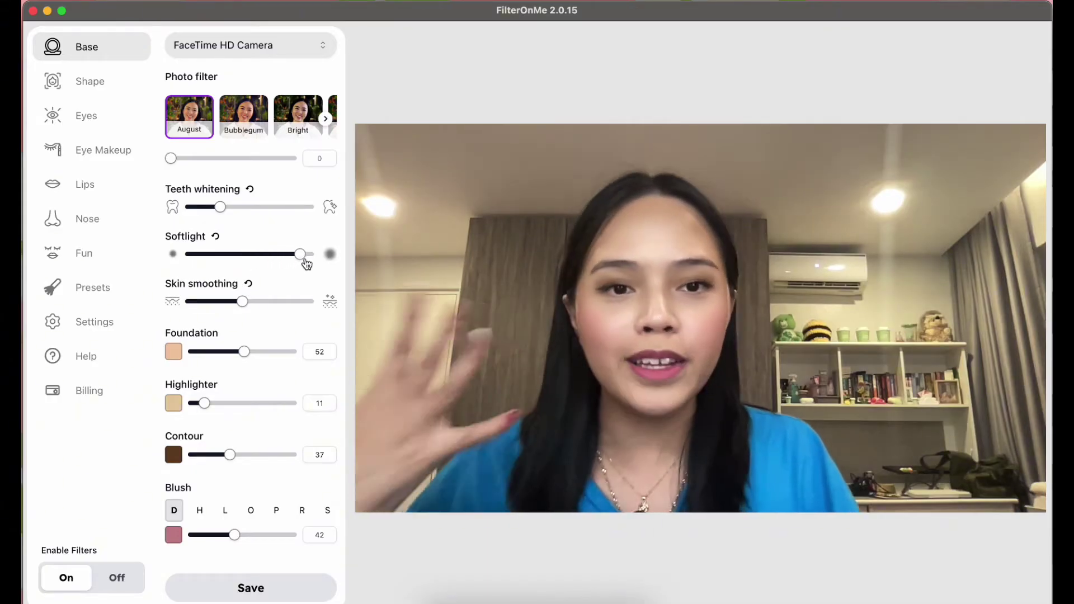
left_click_drag(307, 259, 190, 254)
left_click(174, 510)
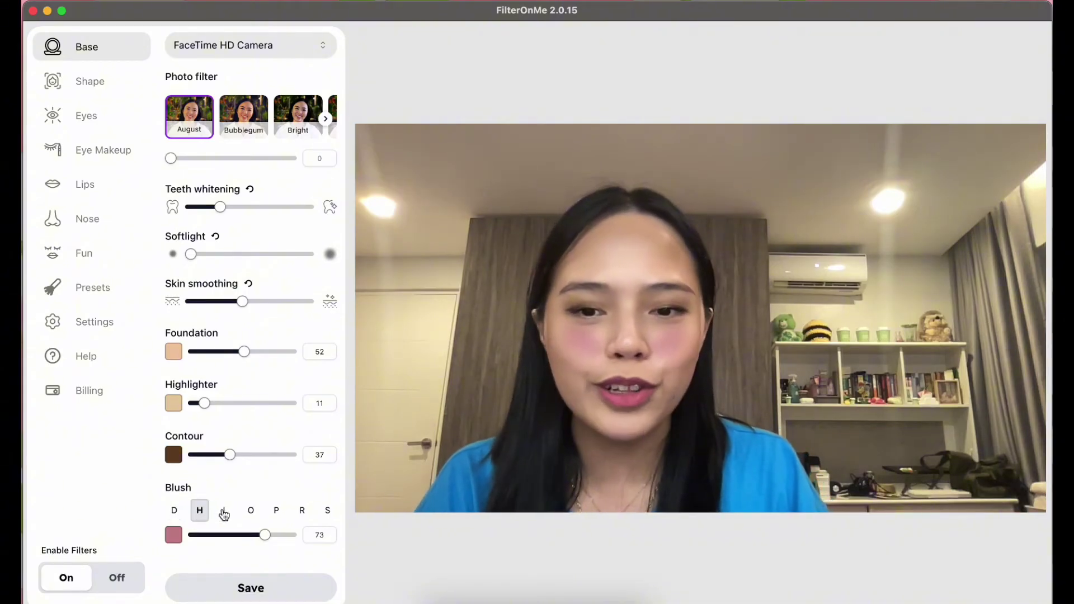
Step: Try blush styles R and S, keep S, and bring up the blush colour picker
left_click(302, 512)
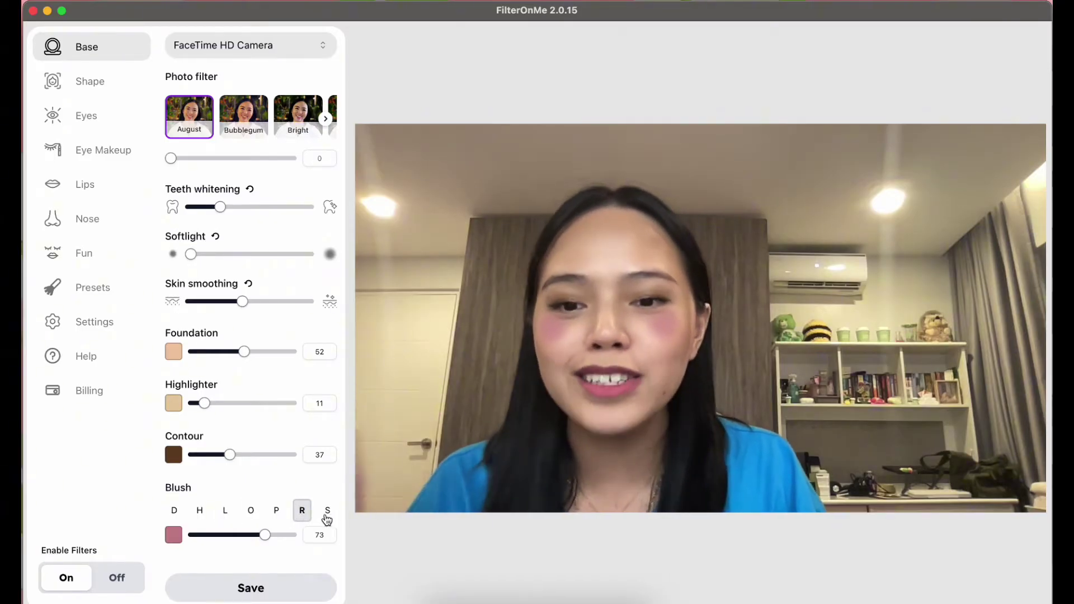
left_click(328, 512)
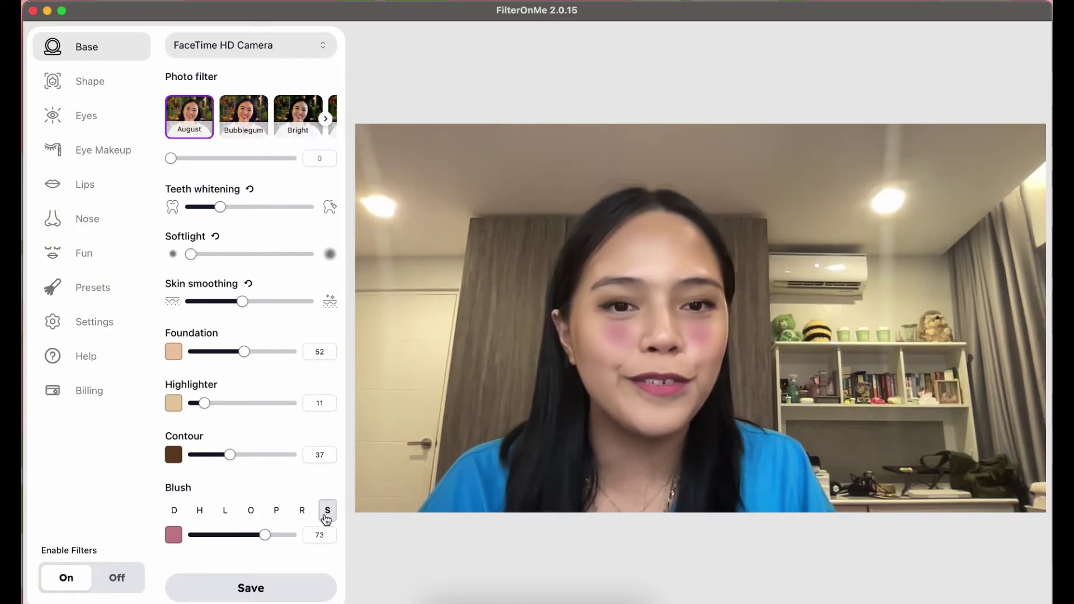
left_click(173, 535)
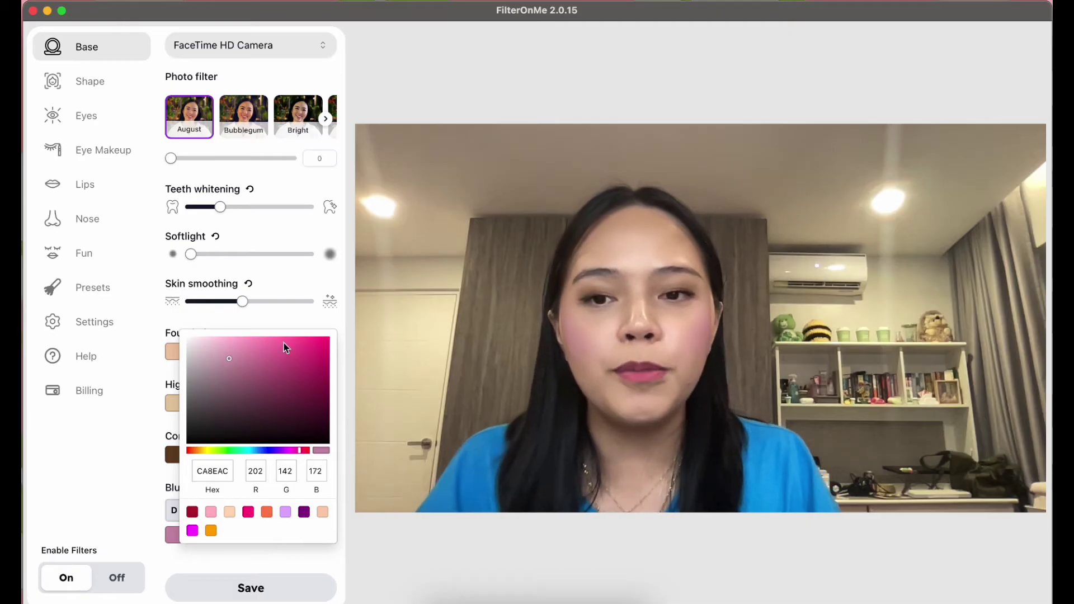
Step: Try deep pink, soft pink and then green as the blush colour
left_click(296, 356)
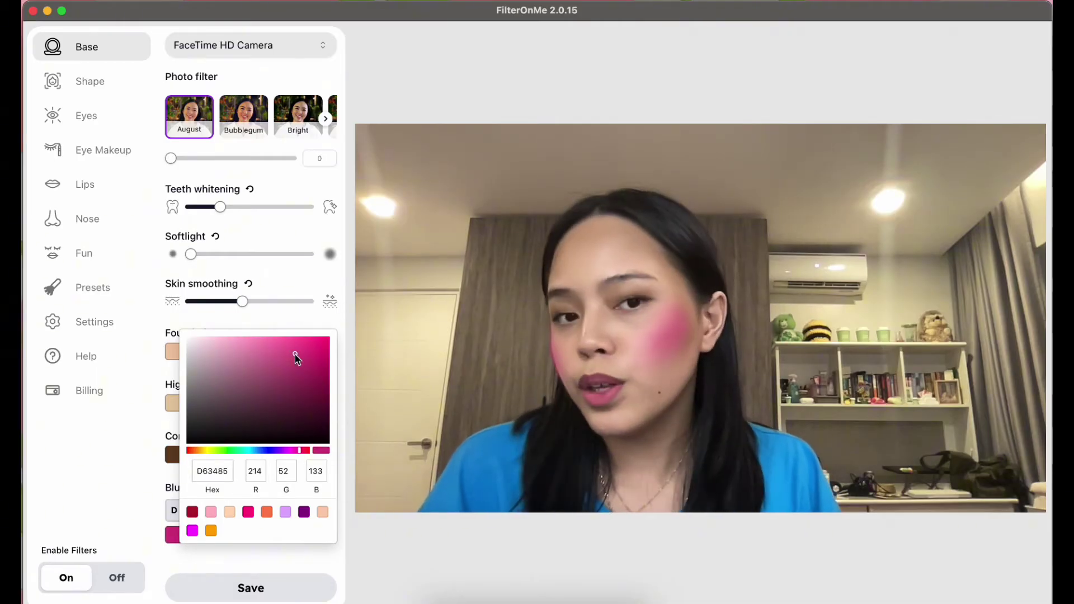
left_click(235, 348)
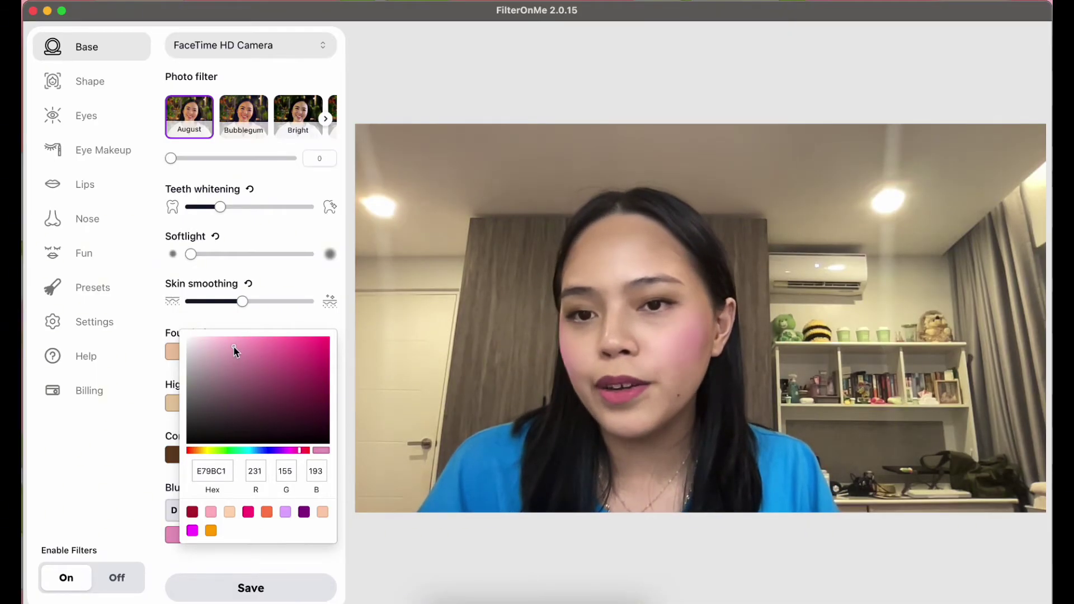
left_click(234, 451)
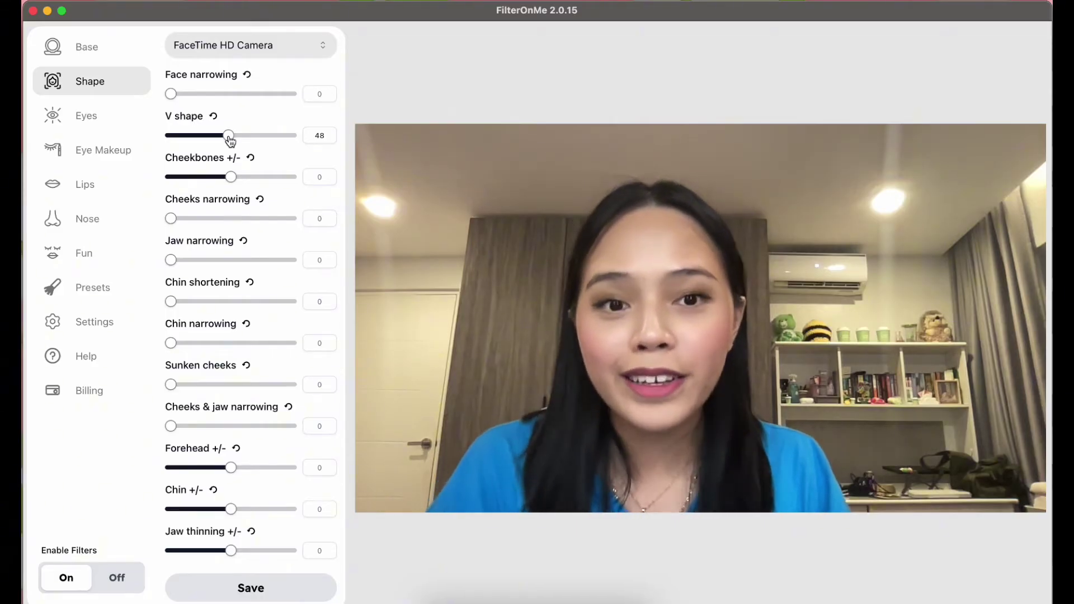
Step: Reset V shape to 0 and try enlarging the forehead to 72
left_click(214, 117)
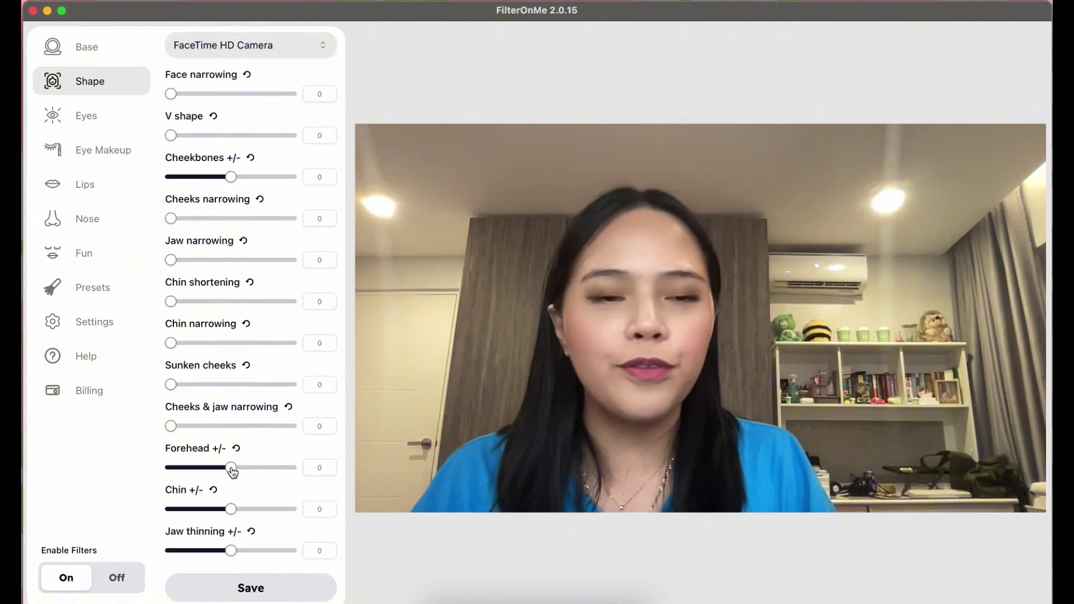
mouse_move(262, 473)
left_mouse_down()
mouse_move(281, 476)
mouse_move(255, 476)
left_mouse_up()
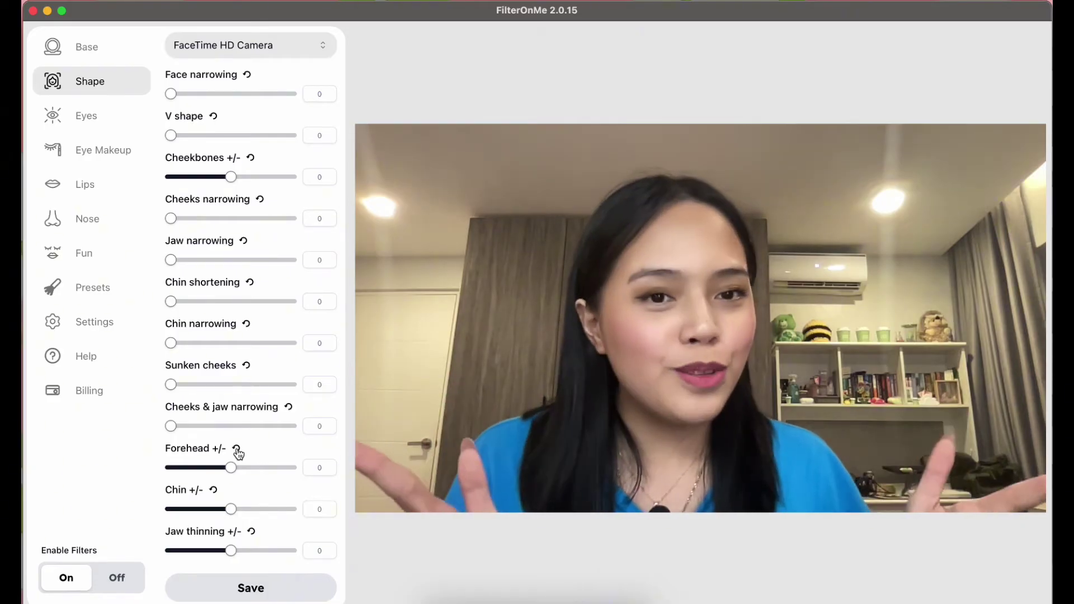
left_click(87, 116)
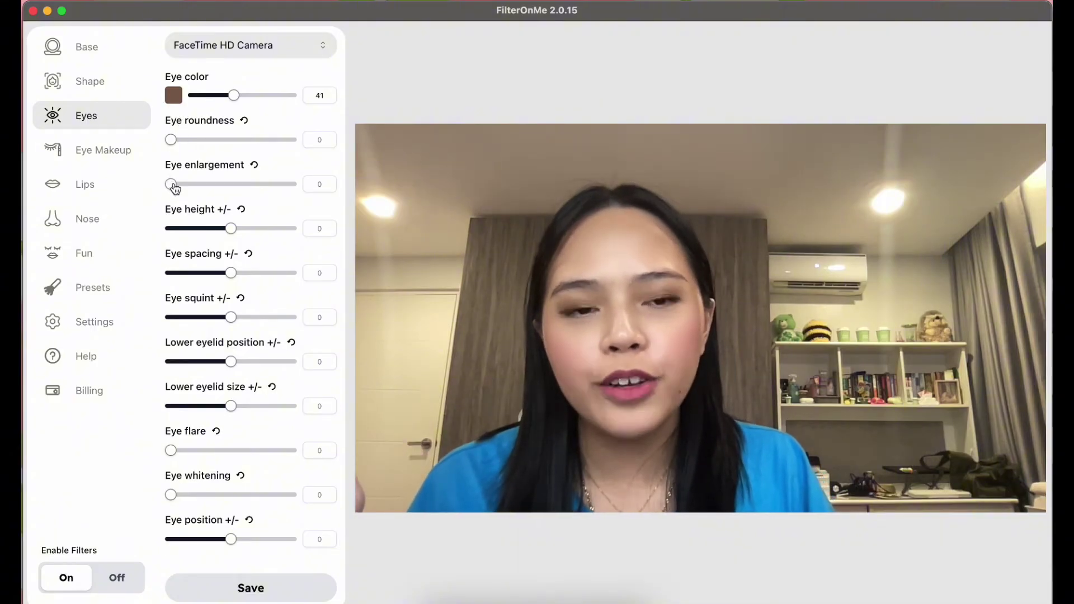
Step: Try eye enlargement 100 and eye position 100, resetting both back to 0
left_click_drag(171, 183, 325, 197)
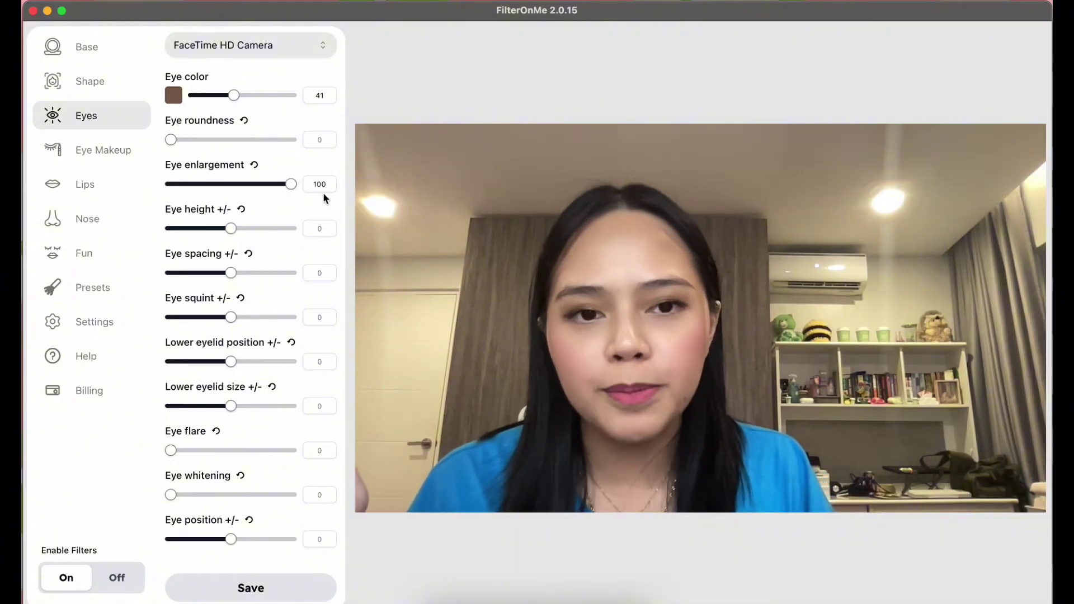
left_click(256, 166)
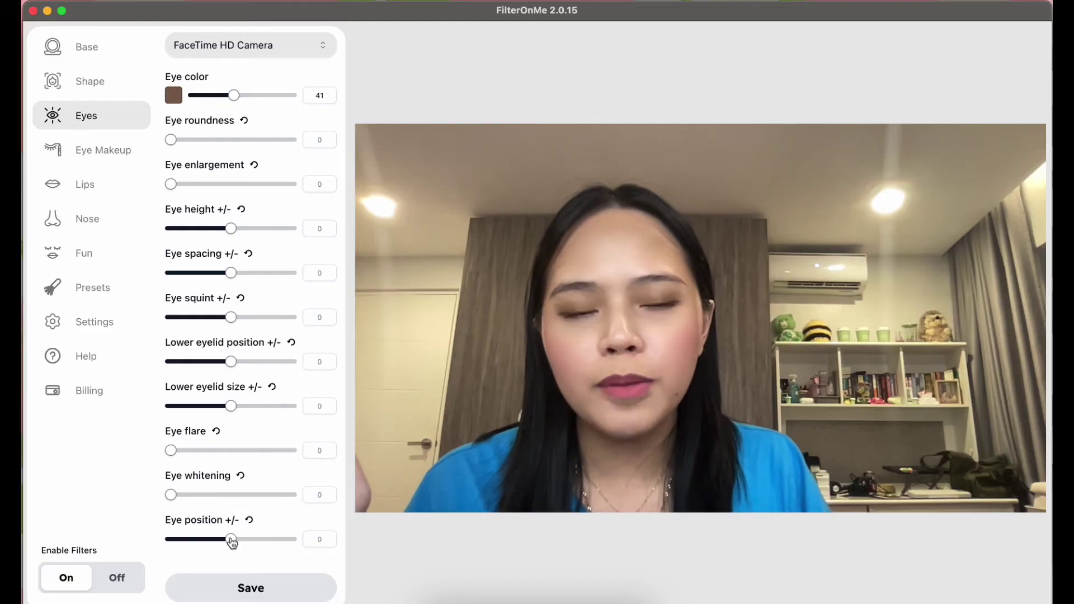
mouse_move(232, 540)
left_mouse_down()
mouse_move(326, 543)
mouse_move(211, 541)
left_mouse_up()
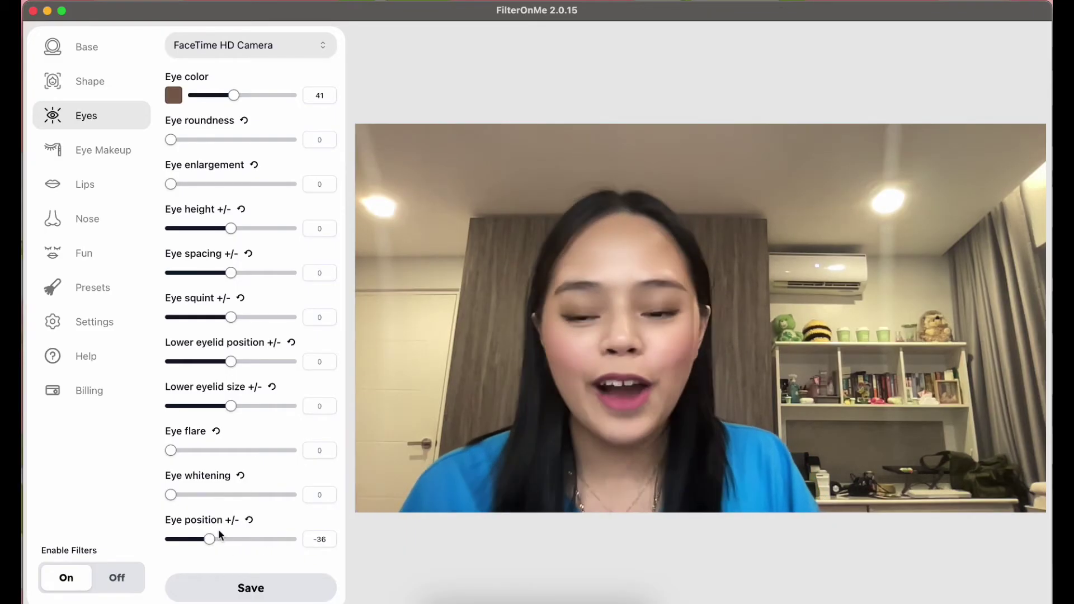
left_click(250, 520)
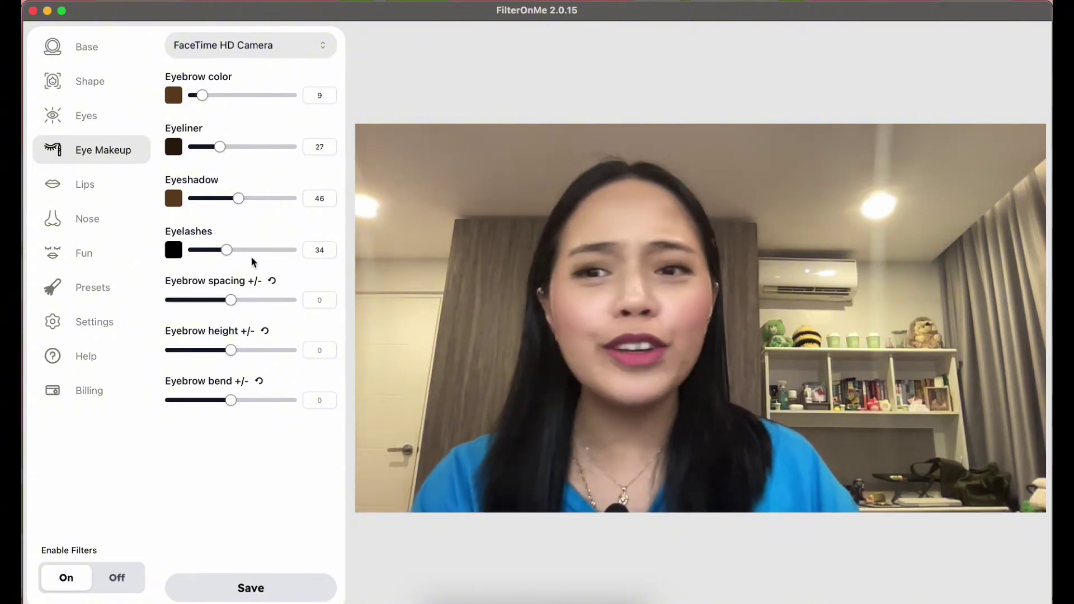
Step: Set eyelashes to 83, make eyebrows dark grey 27231F, and leave eyebrow bend at 0
left_click_drag(252, 257, 282, 258)
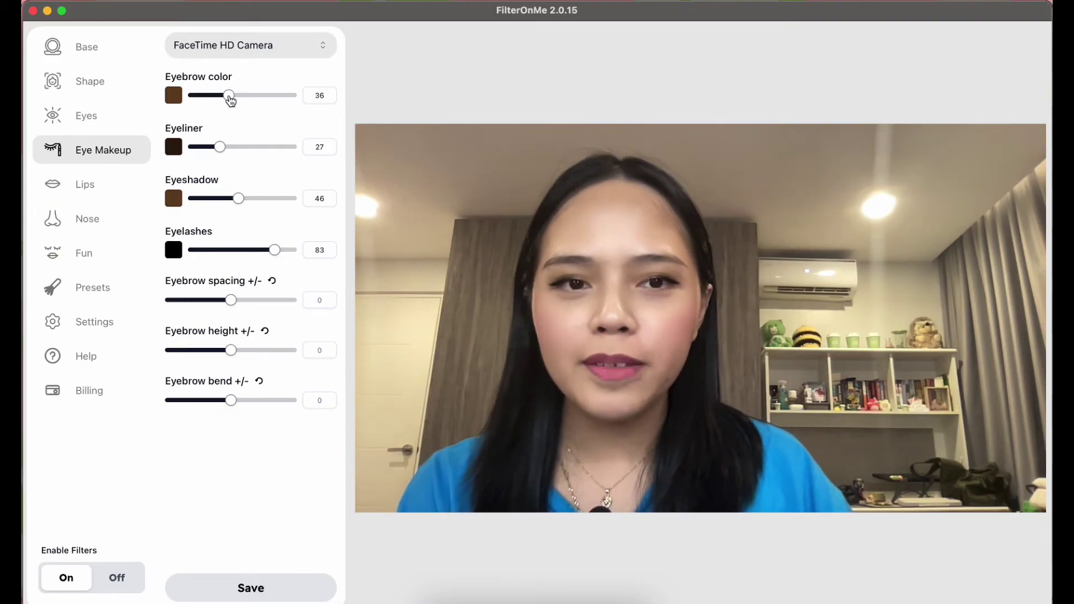
left_click(174, 96)
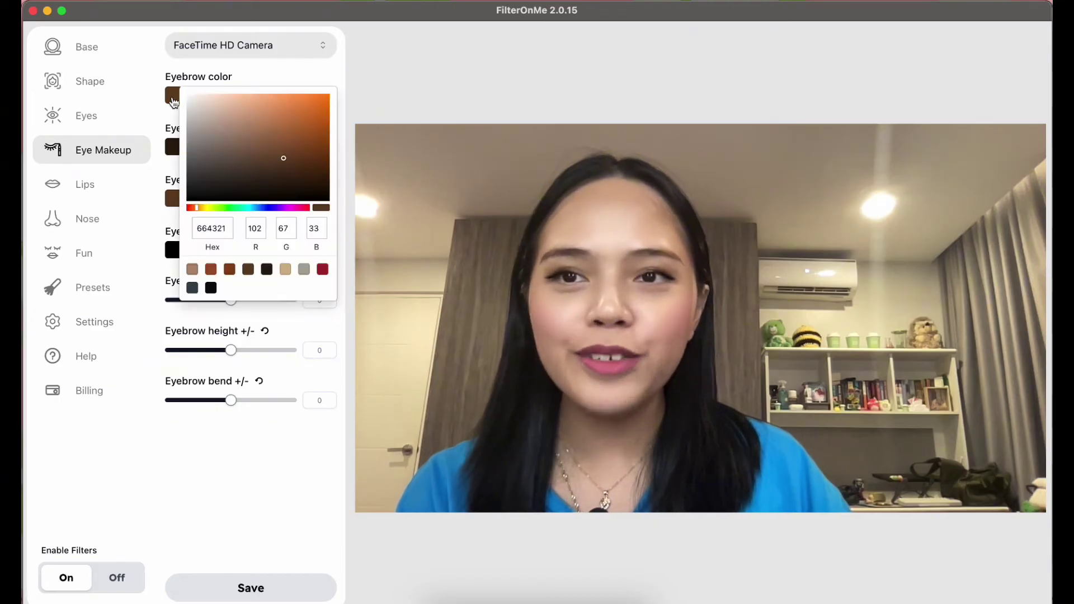
left_click_drag(227, 144, 216, 187)
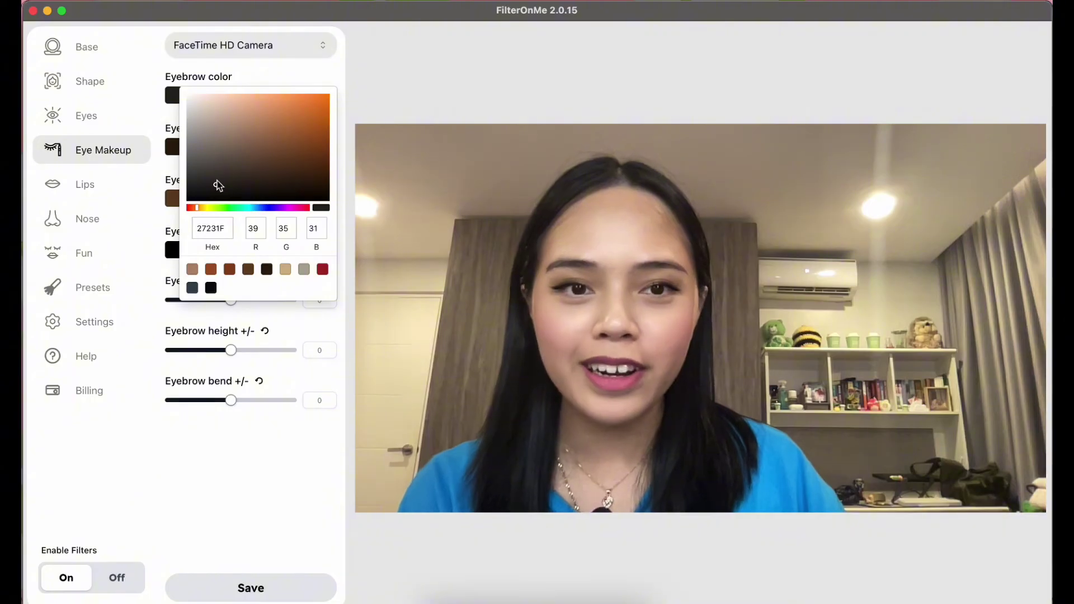
left_click(326, 82)
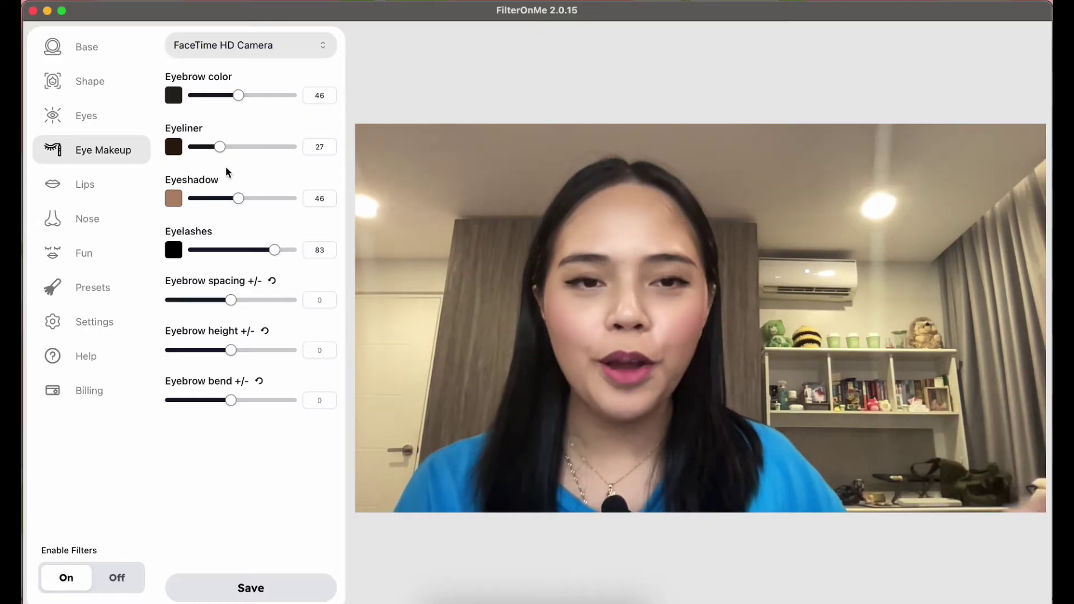
left_click_drag(231, 400, 264, 407)
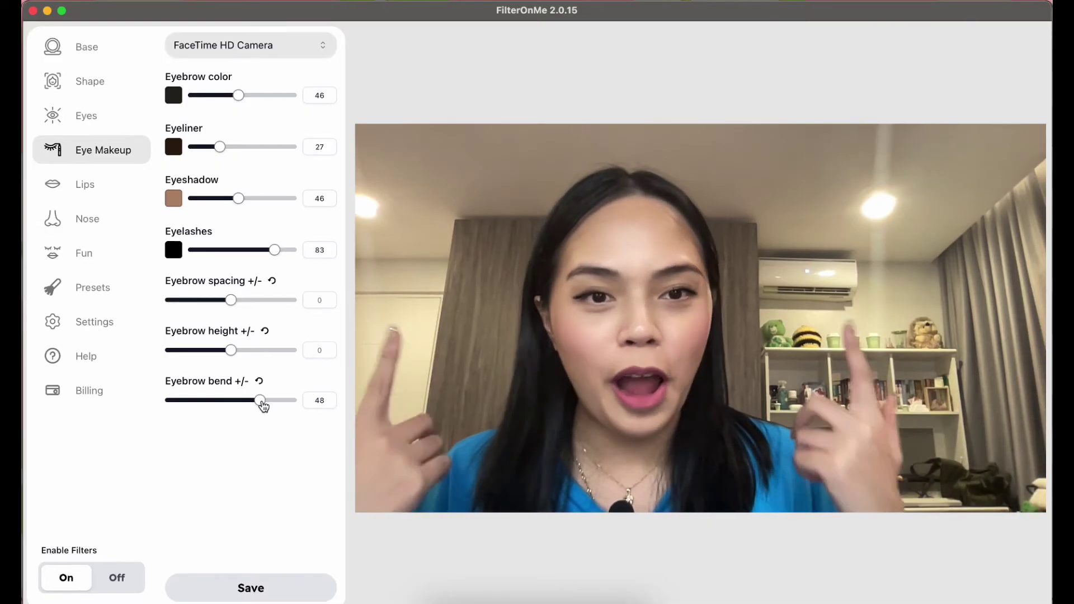
left_click(260, 382)
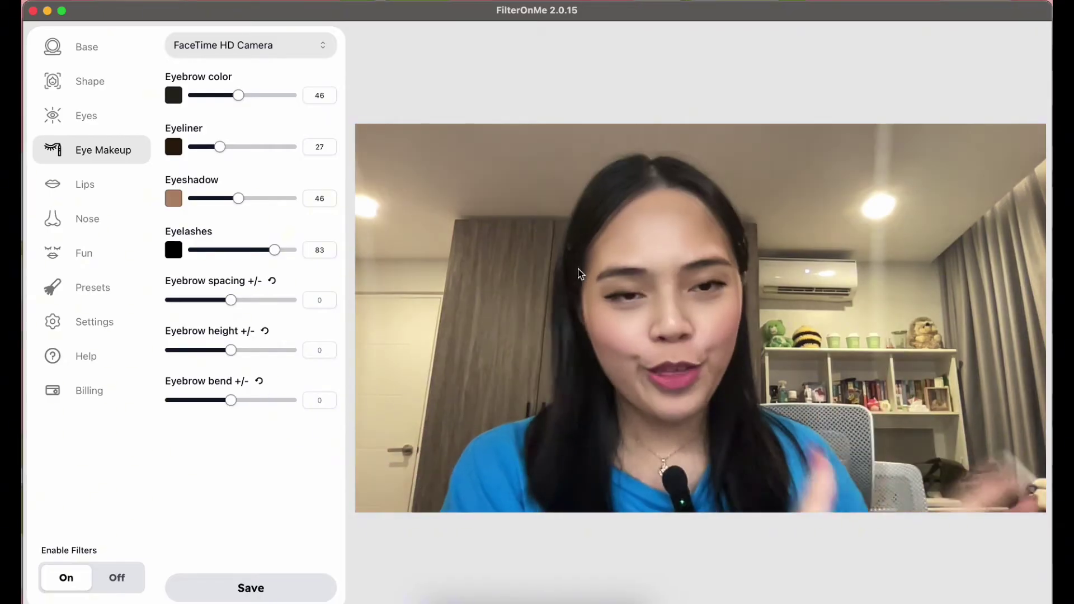
Step: Try the Shiny and Glitter lipstick types, settling on Matte
left_click(85, 185)
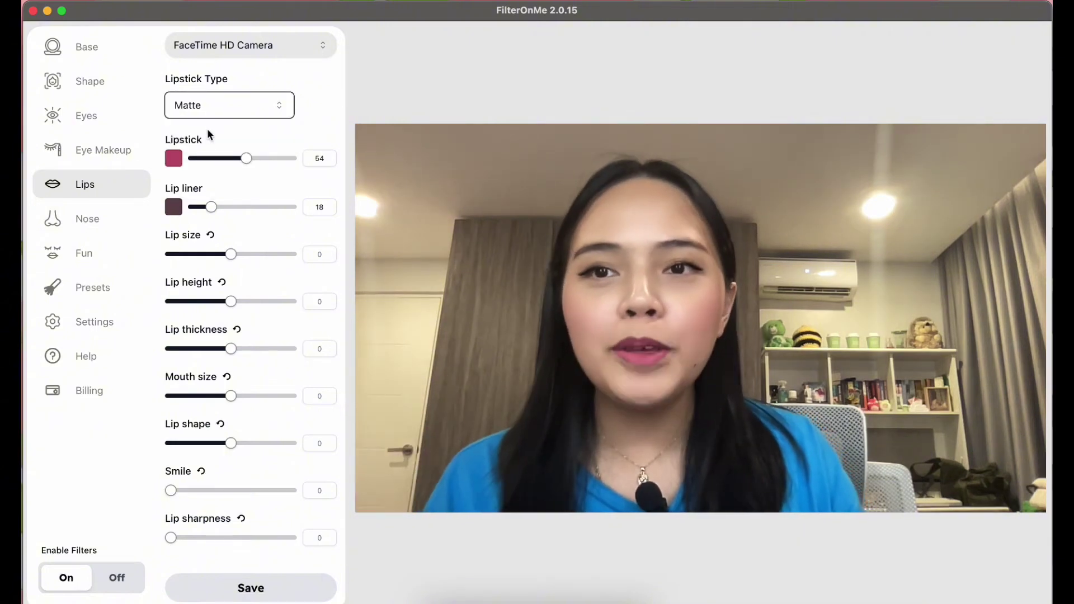
left_click(205, 112)
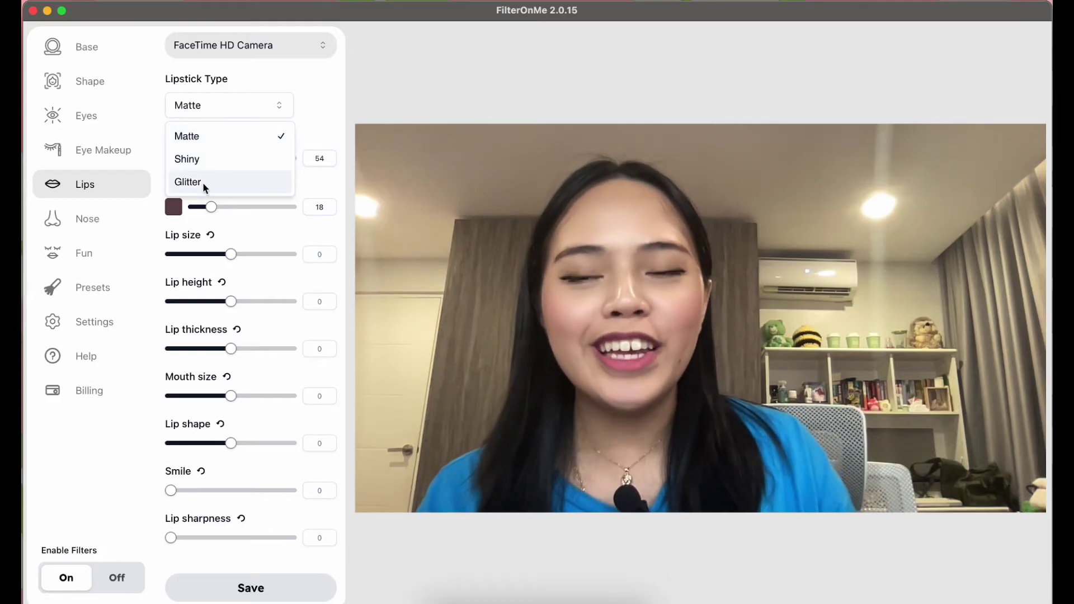
left_click(199, 162)
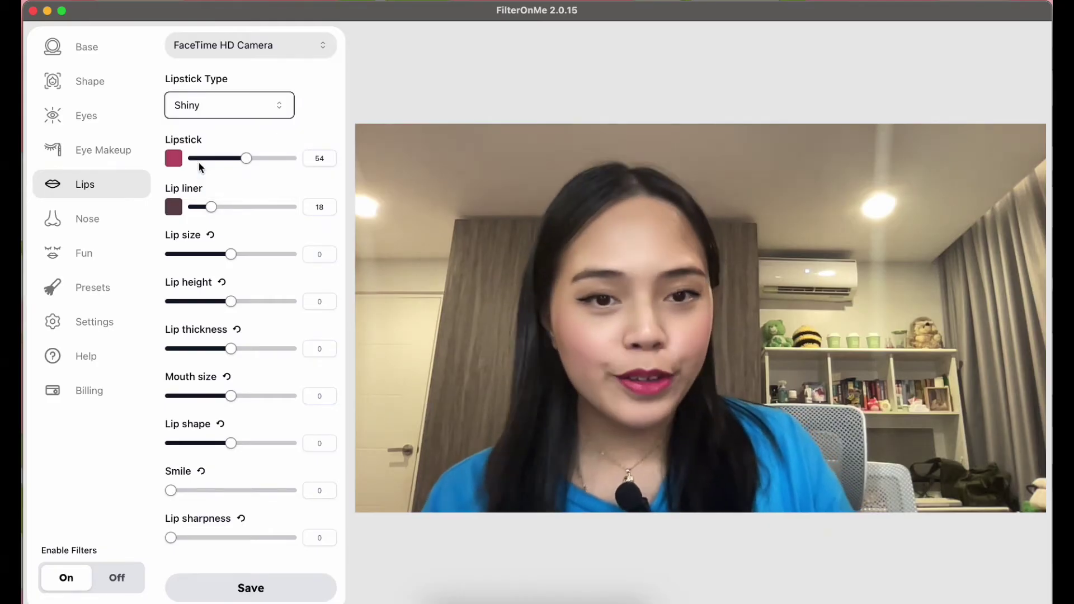
left_click(194, 116)
left_click(197, 182)
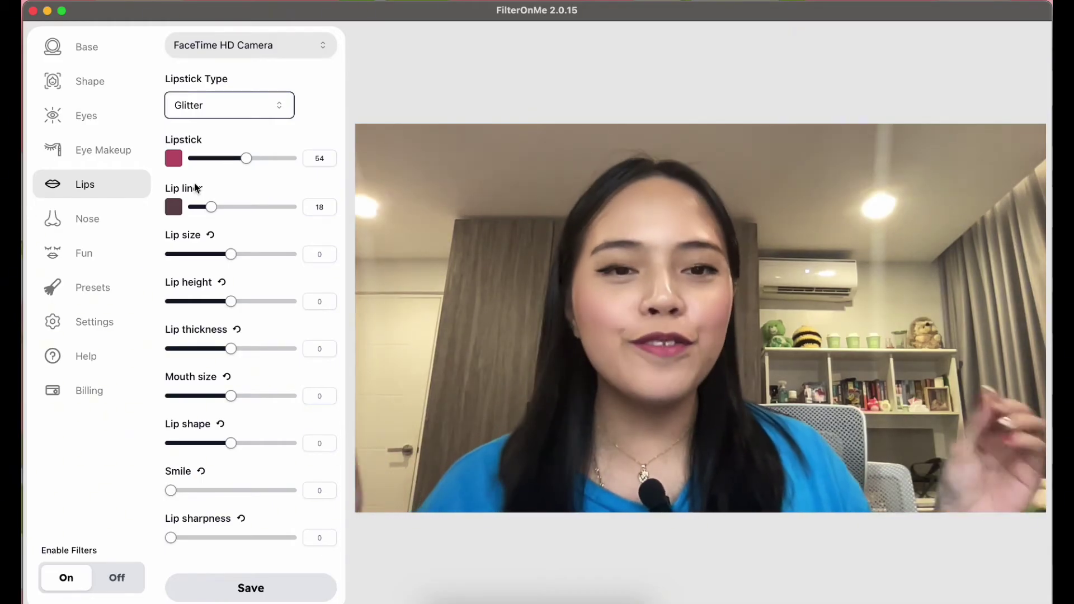
left_click(200, 111)
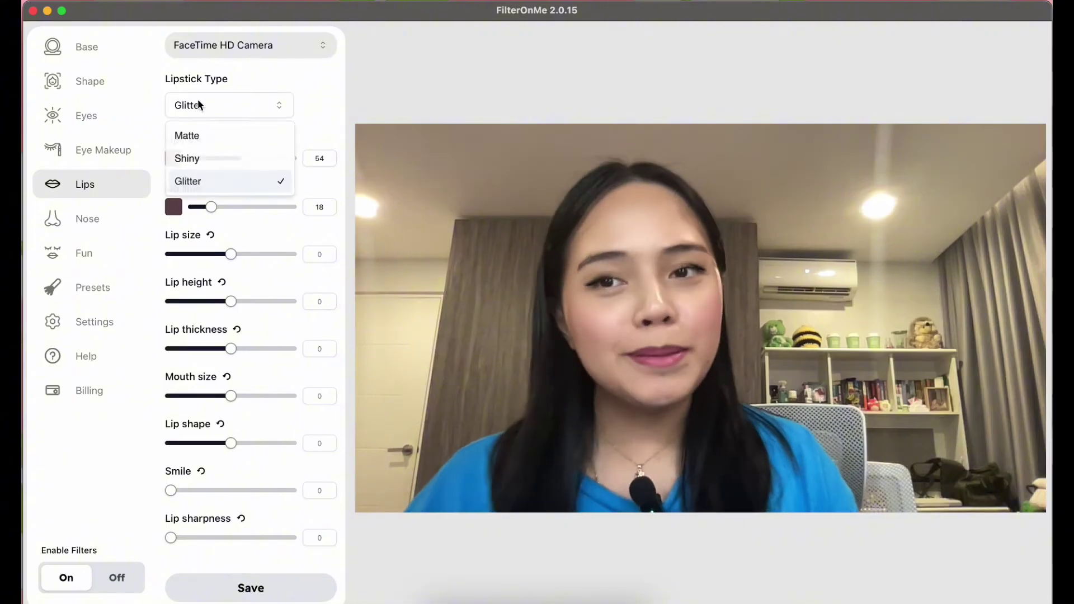
left_click(199, 136)
Step: Make the lipstick dark maroon and increase the lip size
left_click(172, 161)
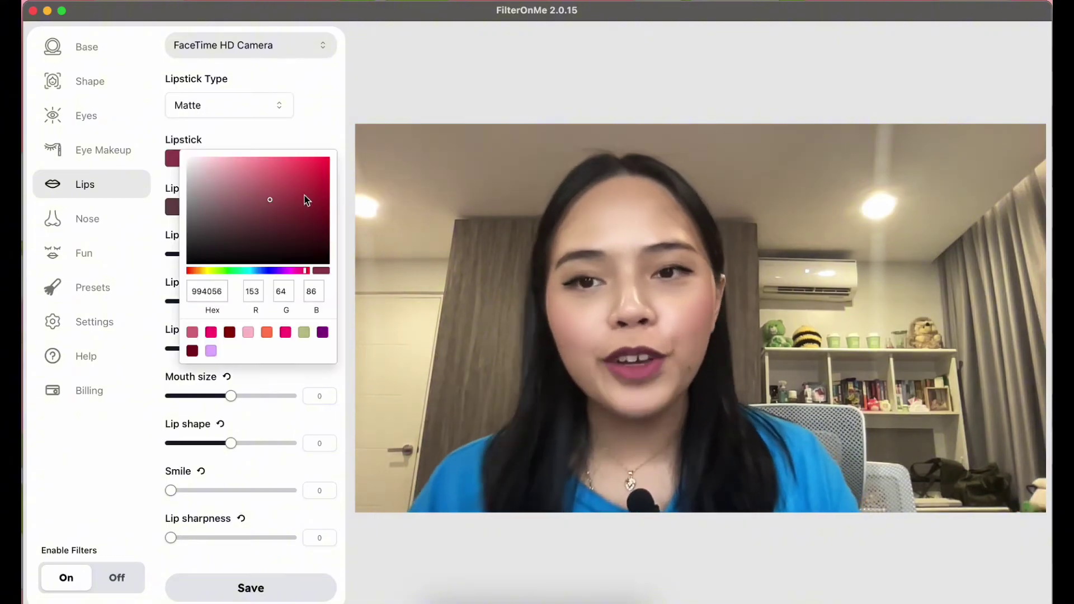
left_click(273, 221)
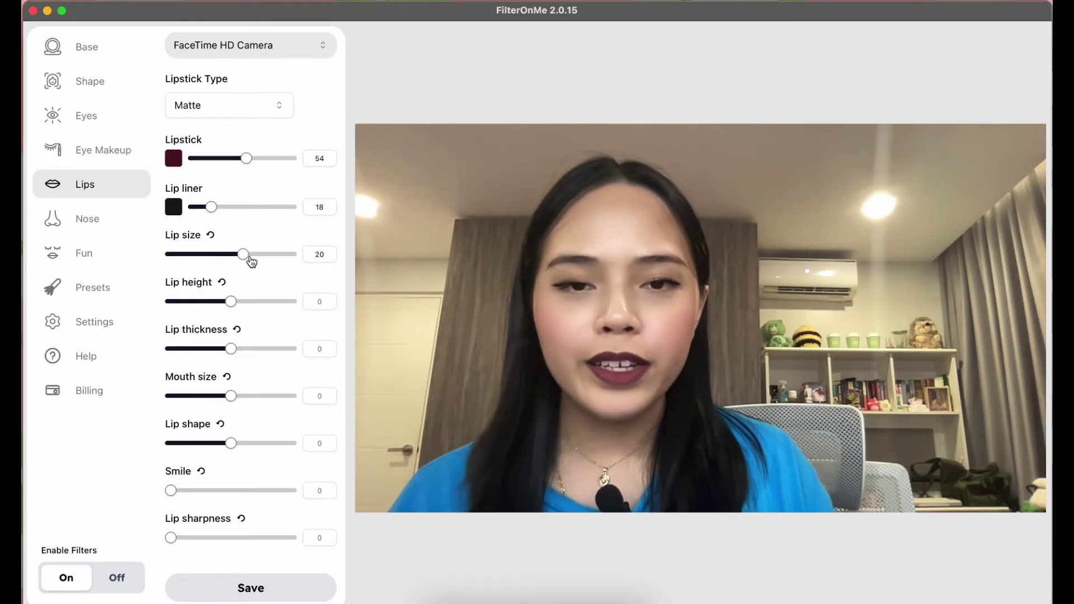
left_click_drag(273, 261, 310, 253)
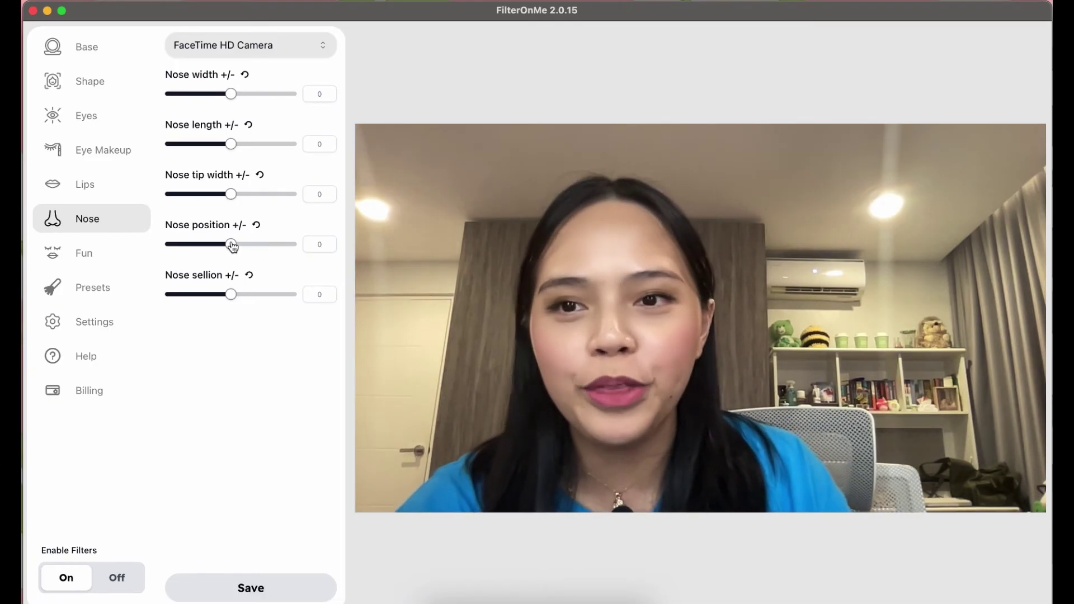
Step: Shift the nose position up, then down to a negative value
left_click_drag(271, 247, 282, 251)
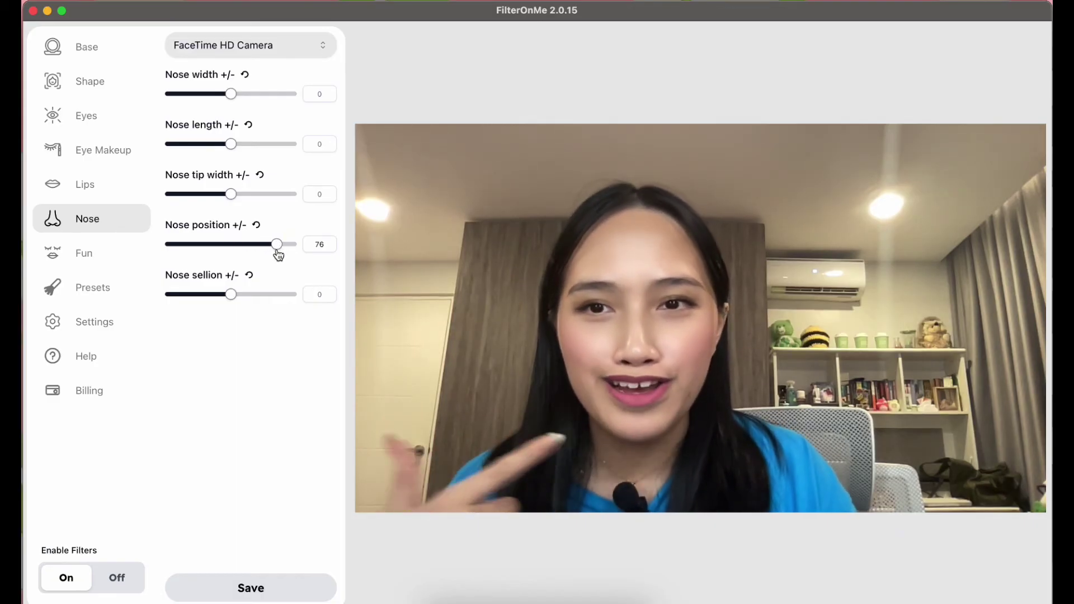
left_click_drag(279, 255, 207, 244)
left_click(84, 252)
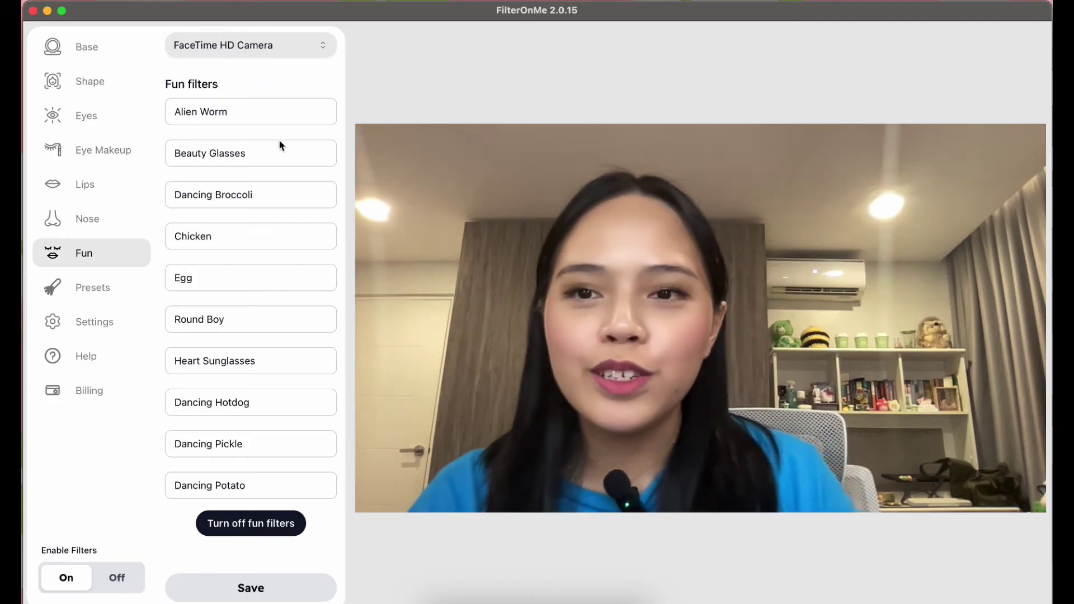
Step: Try the Dancing Broccoli, Egg and Dancing Pickle fun filters one after another
left_click(252, 194)
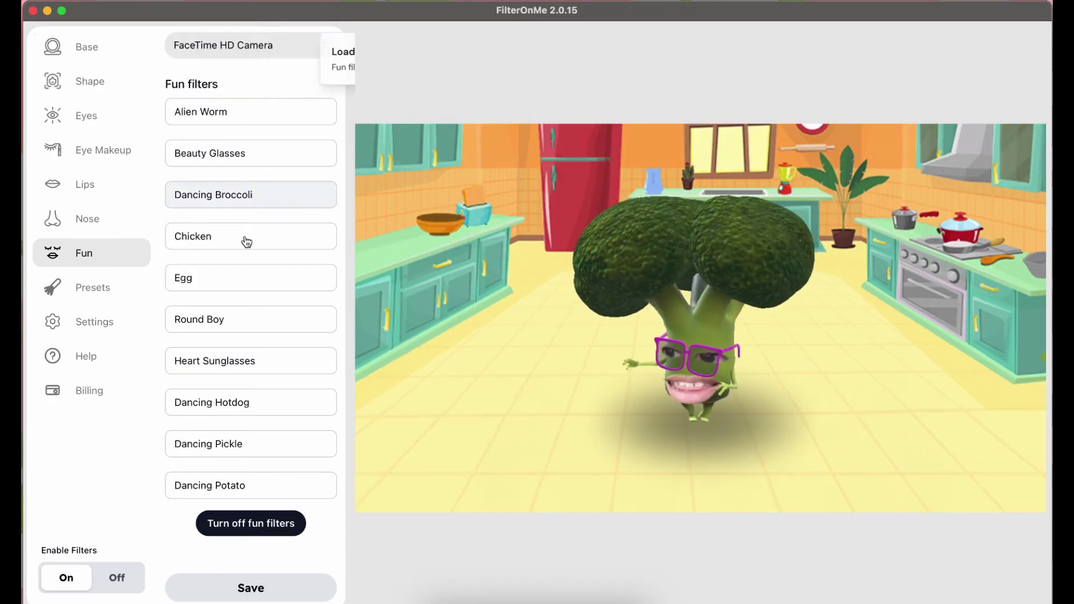
left_click(238, 285)
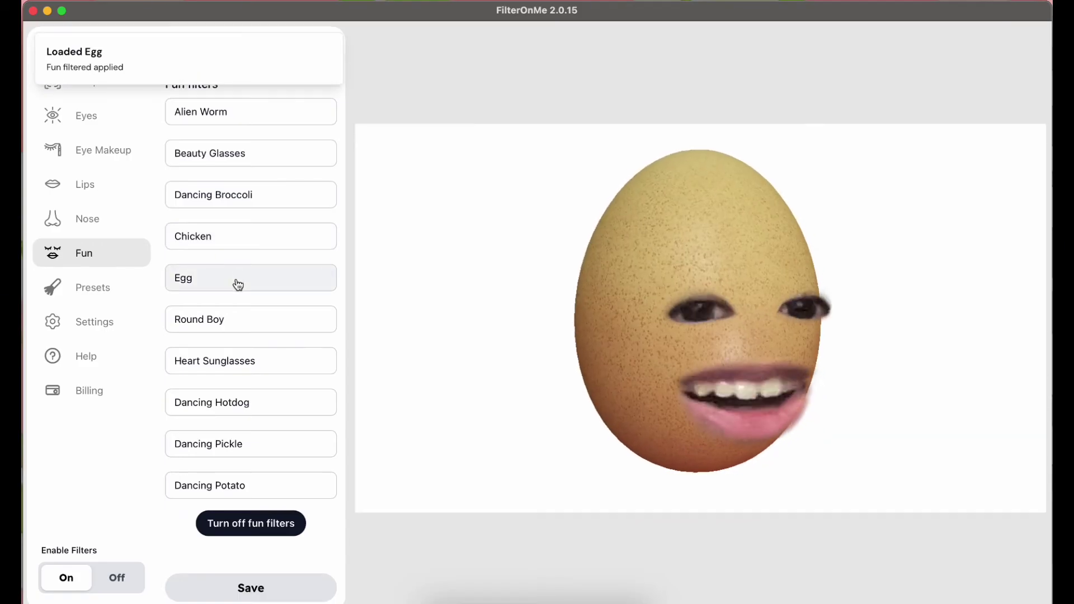
left_click(220, 450)
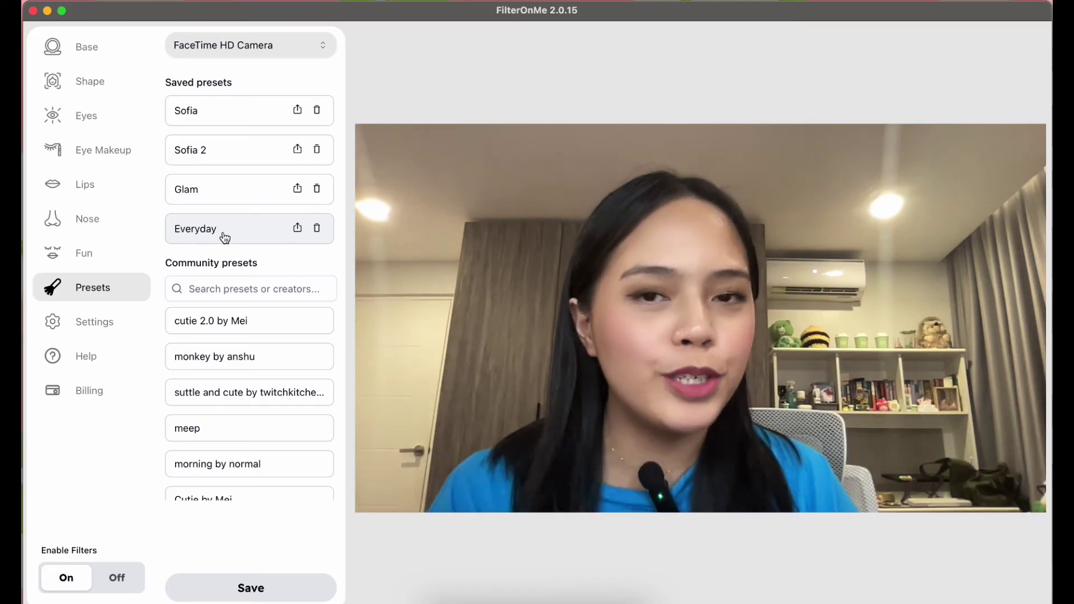
Step: Load the Sofia, Glam and Everyday saved presets in turn
left_click(186, 121)
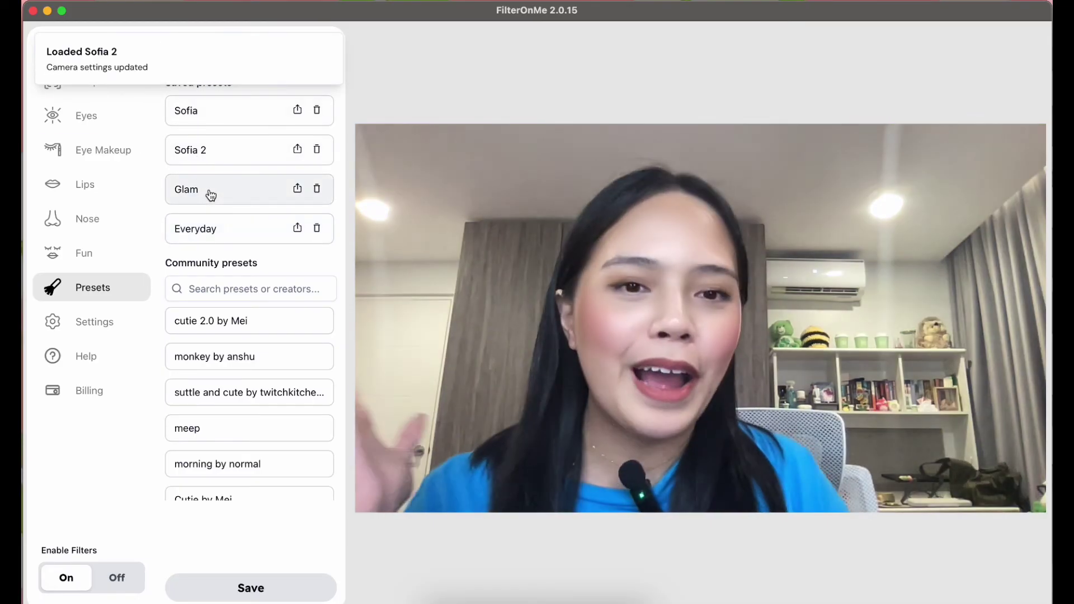
left_click(209, 196)
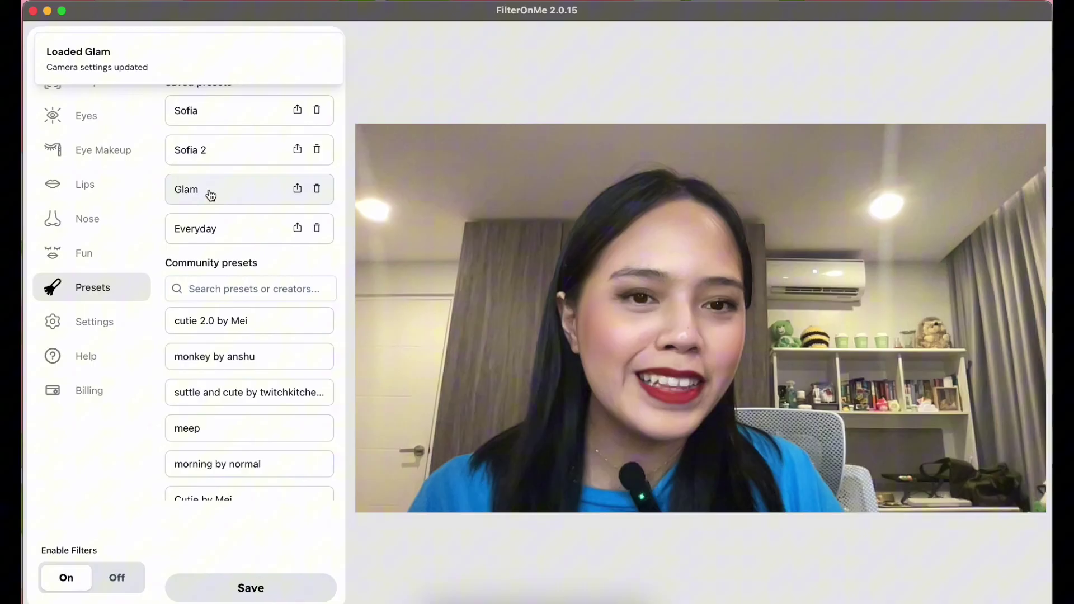
left_click(210, 229)
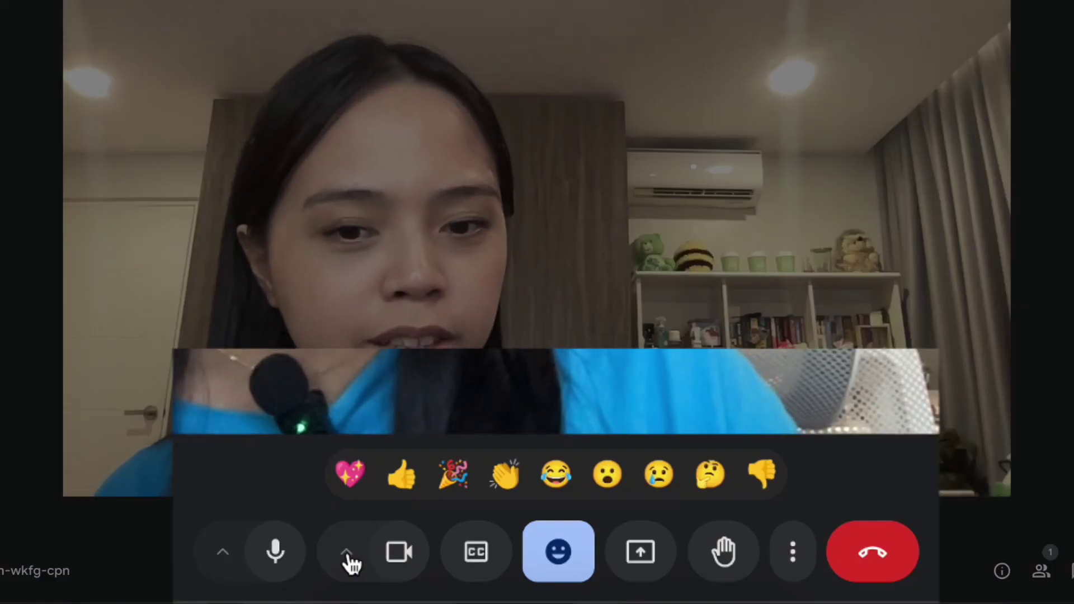
Step: Switch the Meet call's camera from FaceTime HD Camera to FilterOnMe Camera
left_click(347, 555)
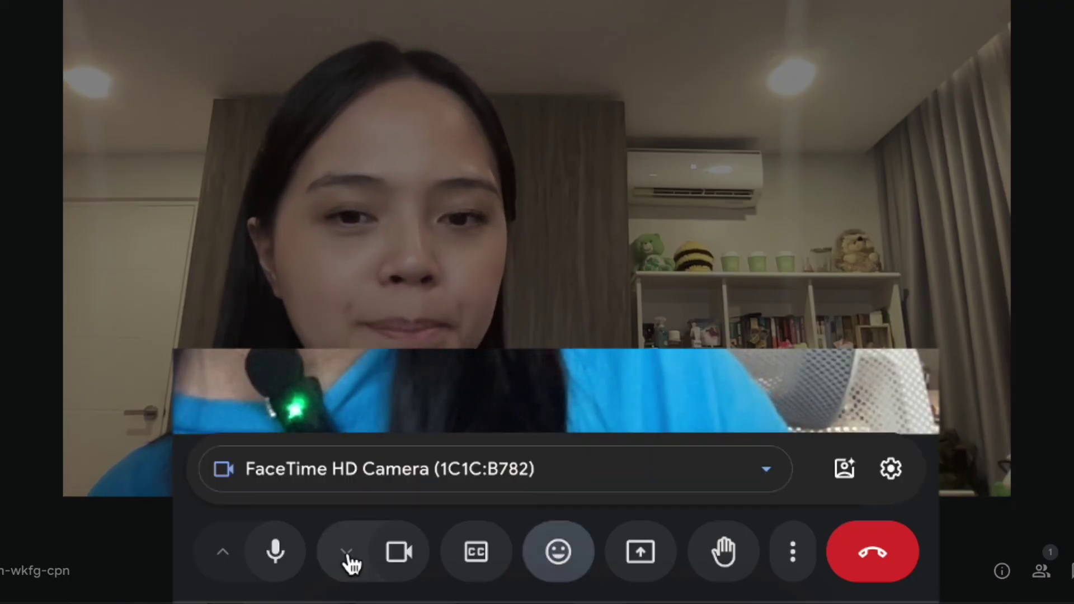
left_click(374, 473)
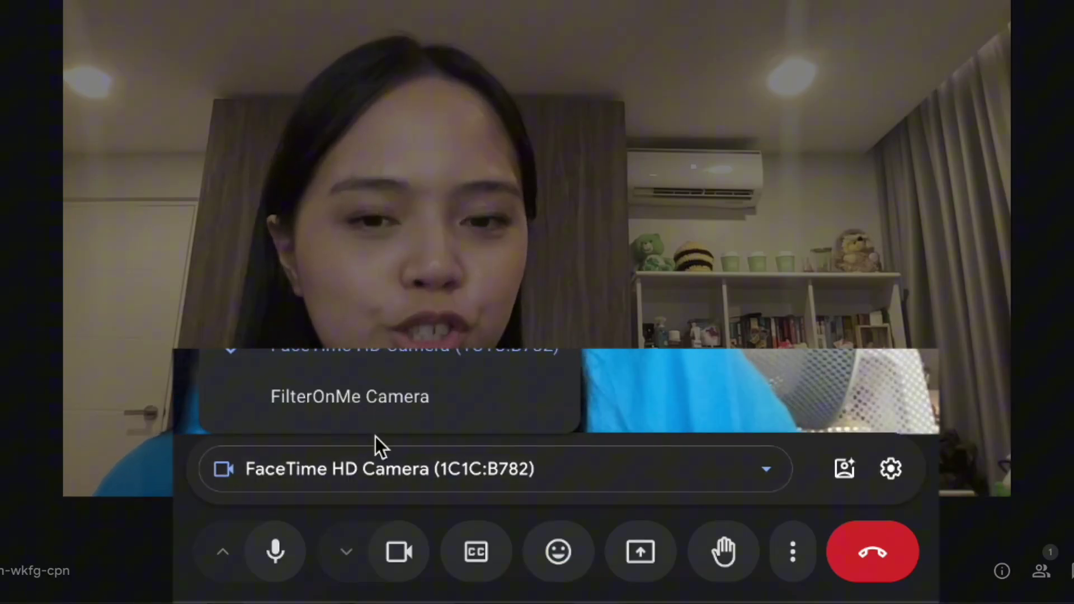
left_click(370, 406)
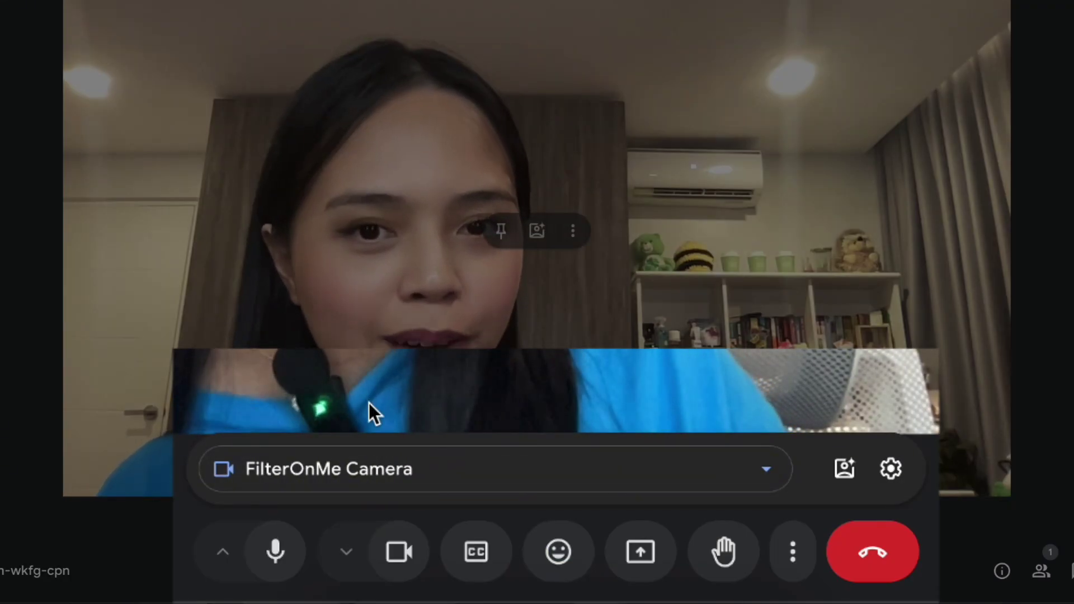